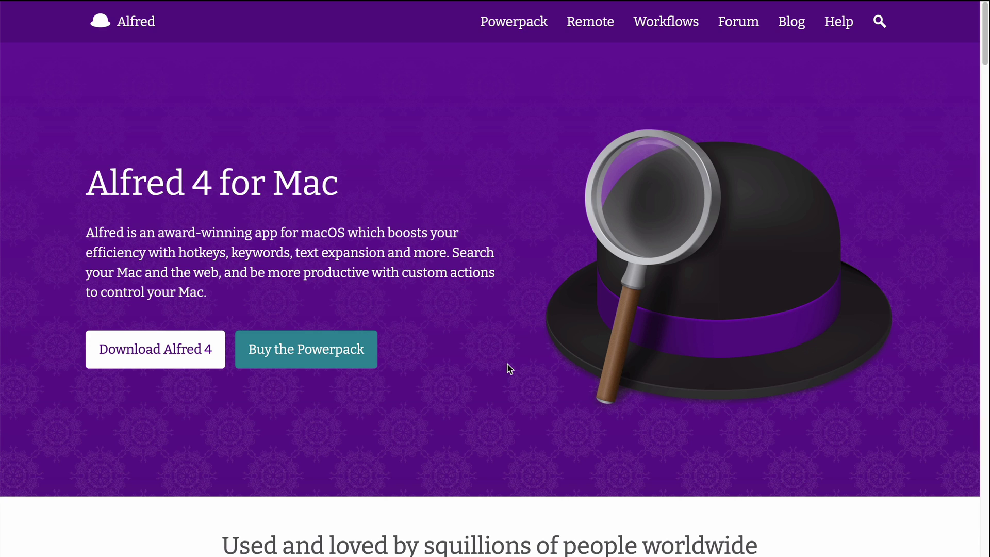
Scroll down the Alfred homepage through its features grid.
{"action": "scroll", "coordinate": [507, 364], "scroll_direction": "down", "scroll_amount": 15}
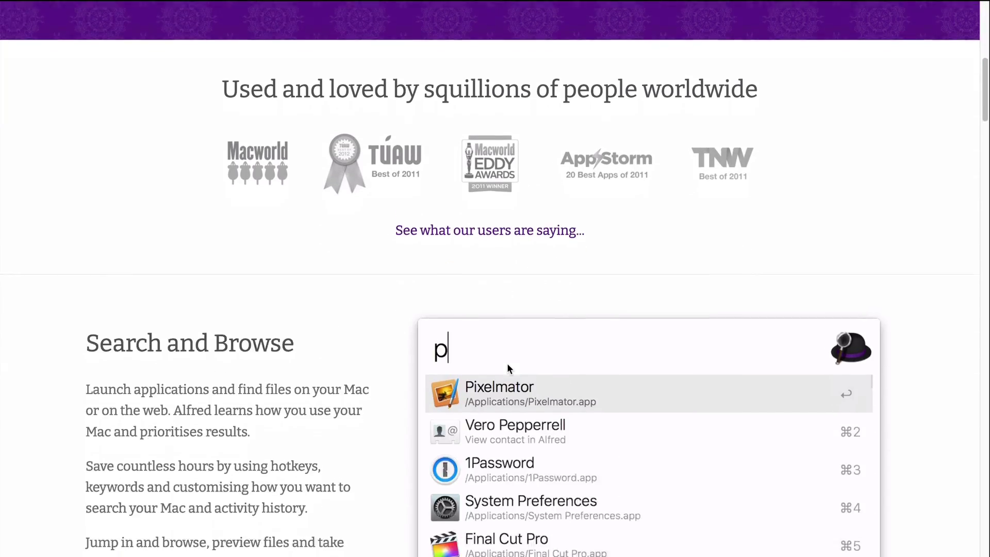
{"action": "scroll", "coordinate": [507, 367], "scroll_direction": "down", "scroll_amount": 13}
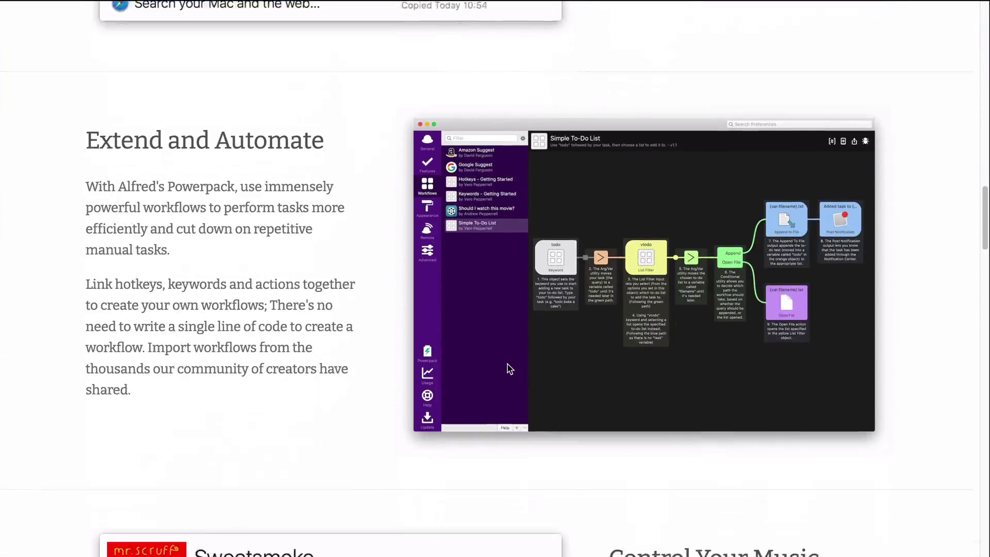
{"action": "scroll", "coordinate": [507, 367], "scroll_direction": "down", "scroll_amount": 16}
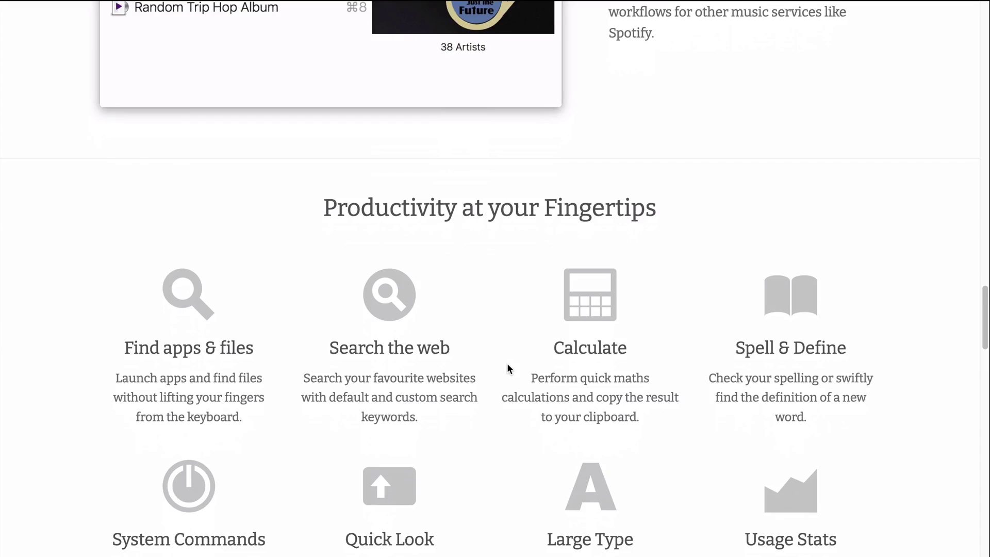
{"action": "scroll", "coordinate": [509, 370], "scroll_direction": "down", "scroll_amount": 2}
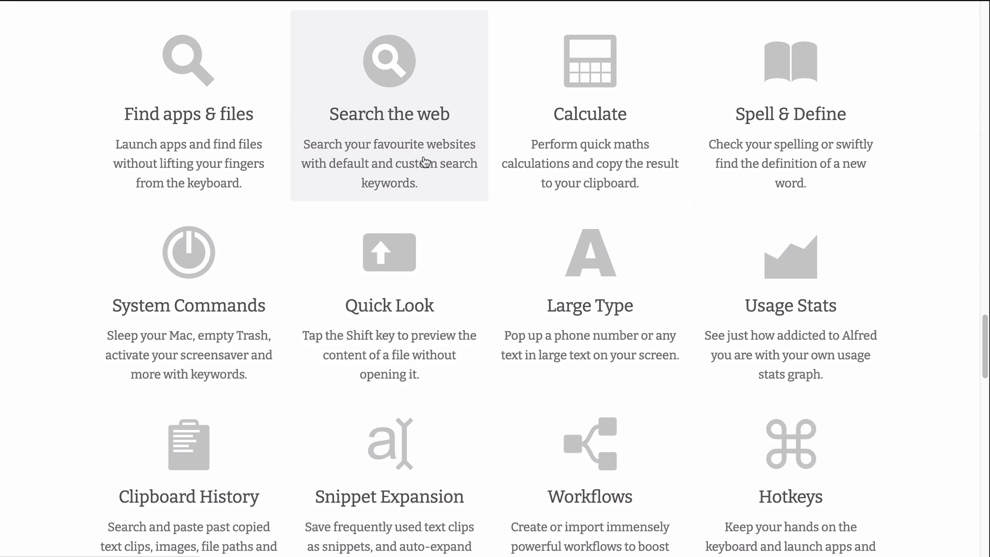
{"action": "scroll", "coordinate": [598, 433], "scroll_direction": "down", "scroll_amount": 2}
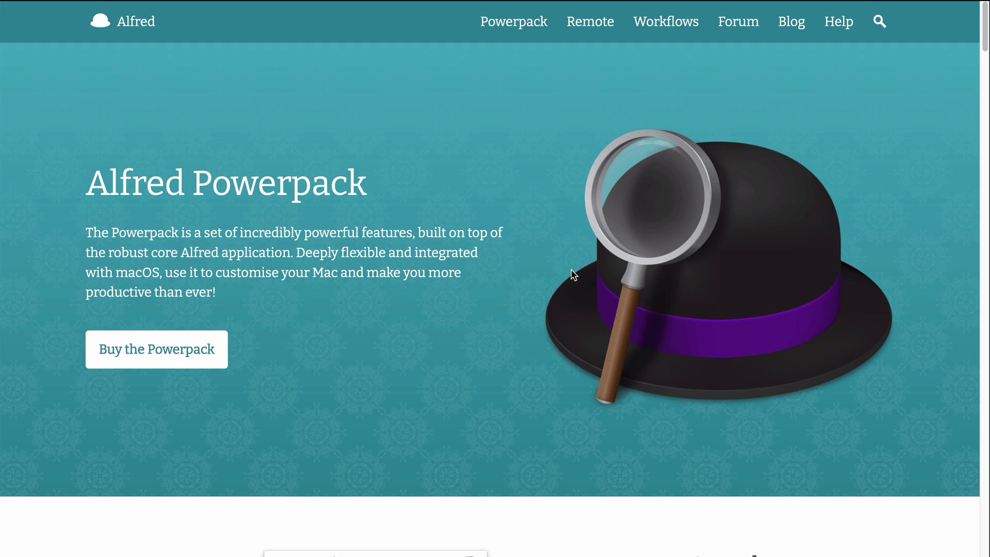
Scroll the Powerpack page down through its features to the pricing section.
{"action": "scroll", "coordinate": [572, 274], "scroll_direction": "down", "scroll_amount": 20}
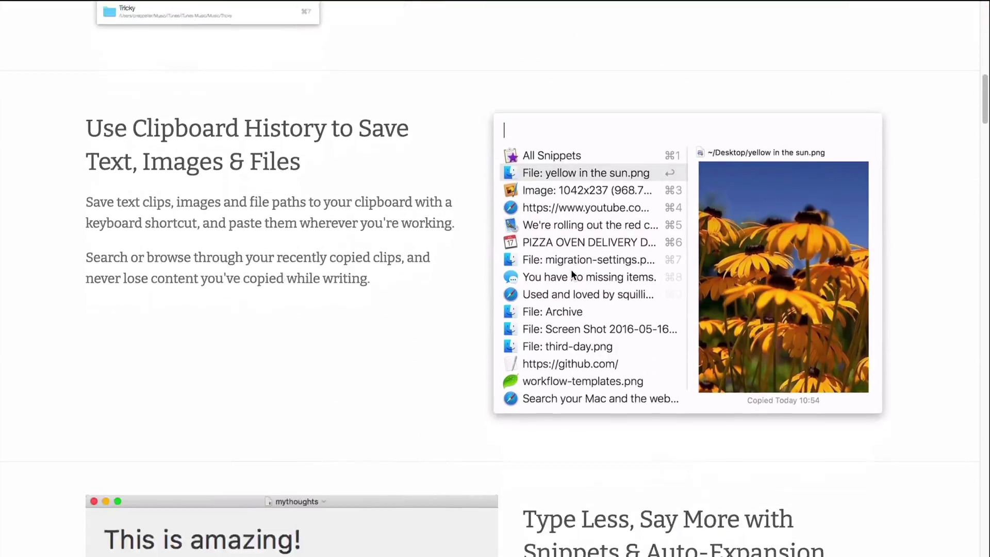
{"action": "scroll", "coordinate": [572, 272], "scroll_direction": "down", "scroll_amount": 20}
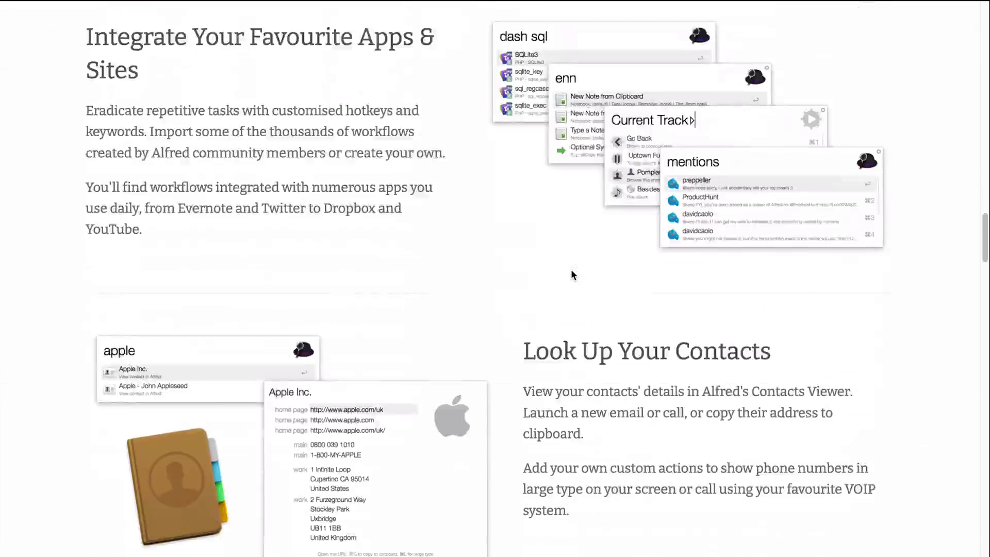
{"action": "scroll", "coordinate": [571, 270], "scroll_direction": "down", "scroll_amount": 20}
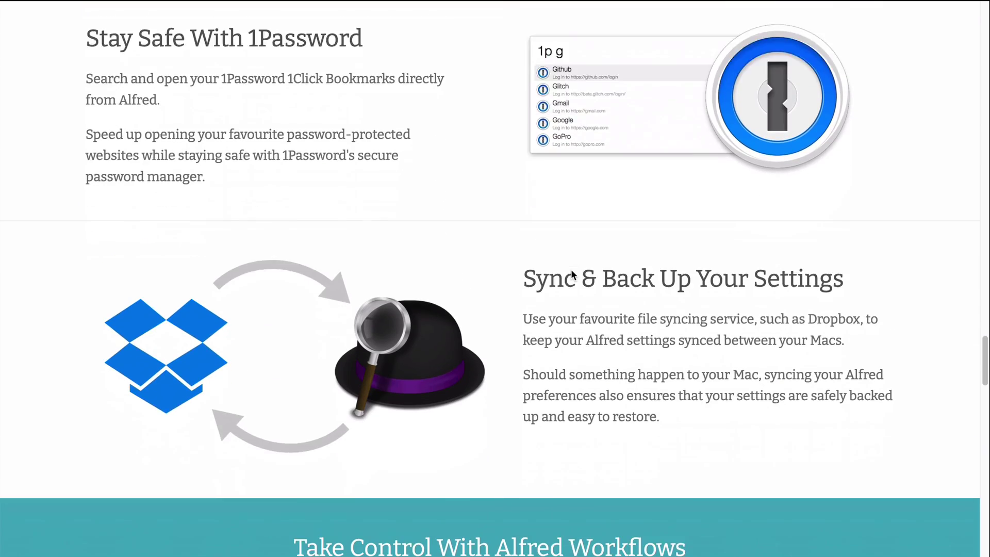
{"action": "scroll", "coordinate": [571, 273], "scroll_direction": "down", "scroll_amount": 20}
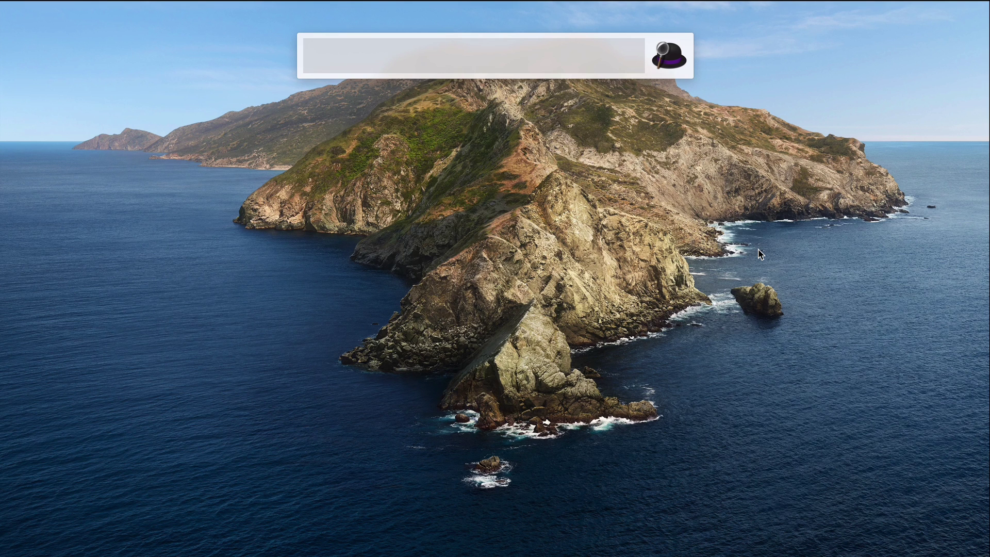
Compare Spotlight with Alfred's search bar, then open Alfred's Preferences on the Workflows pane.
{"action": "key", "text": "super+space"}
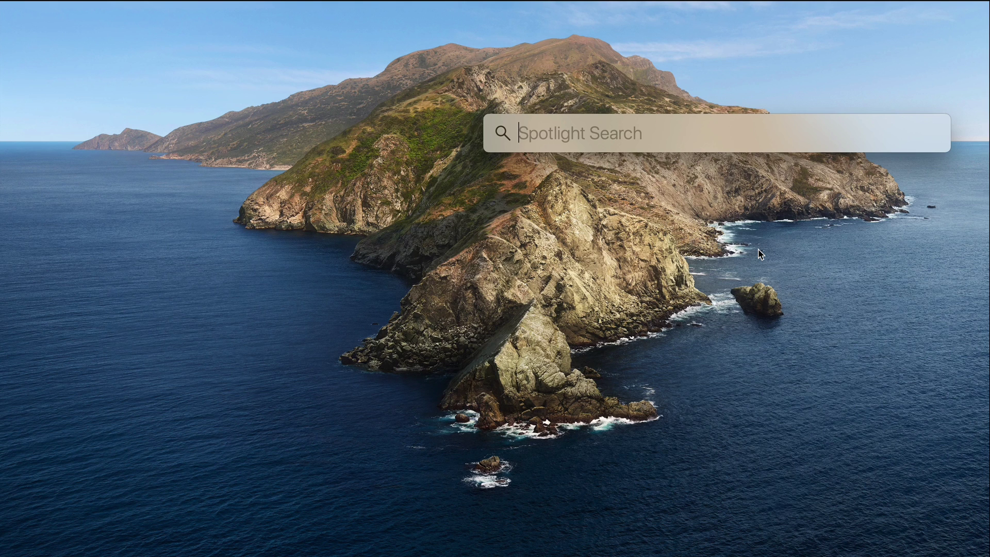
{"action": "key", "text": "alt+space"}
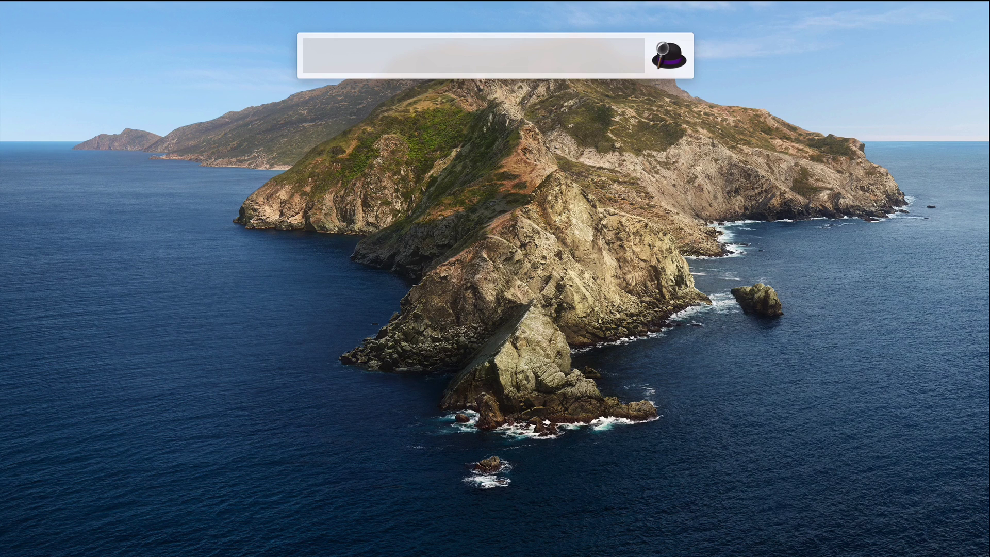
{"action": "left_click", "coordinate": [681, 0]}
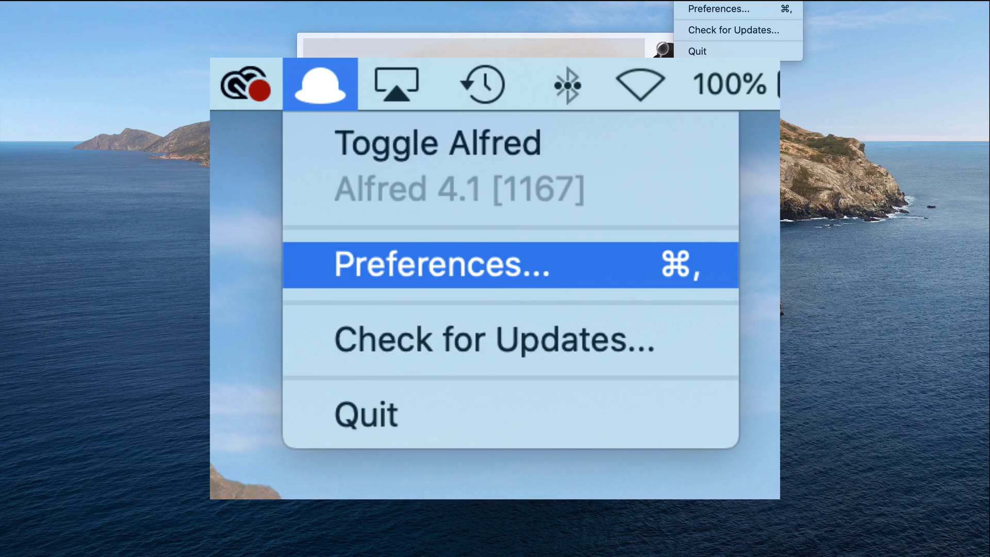
{"action": "left_click", "coordinate": [696, 11]}
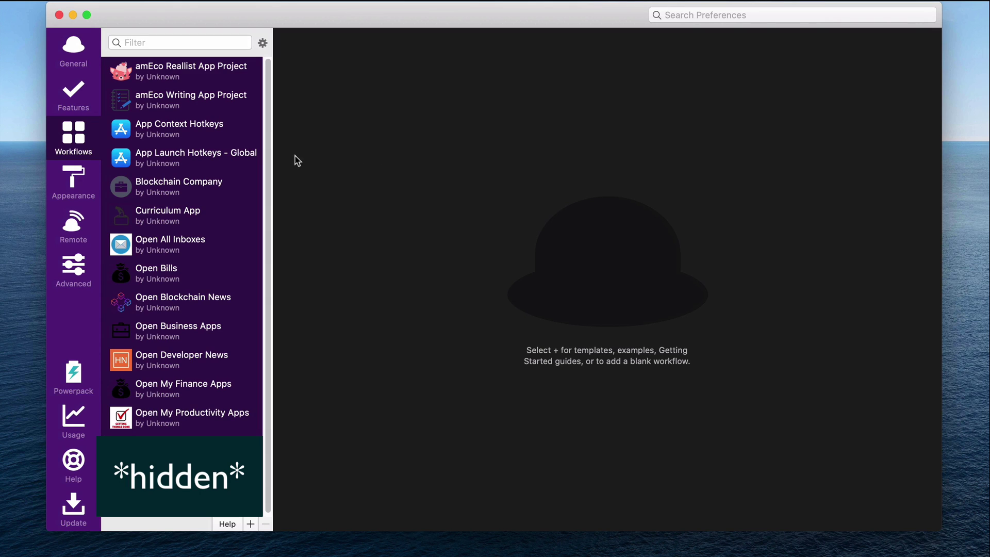
Open the App Launch Hotkeys - Global workflow and inspect its Firefox hotkey and launch action.
{"action": "left_click", "coordinate": [215, 161]}
{"action": "left_click", "coordinate": [366, 139]}
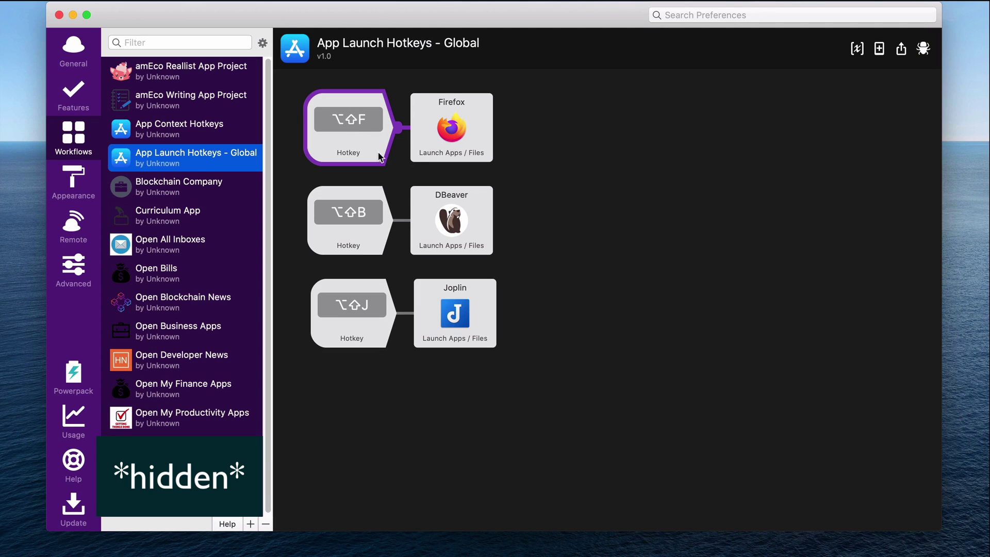
{"action": "left_click", "coordinate": [473, 147]}
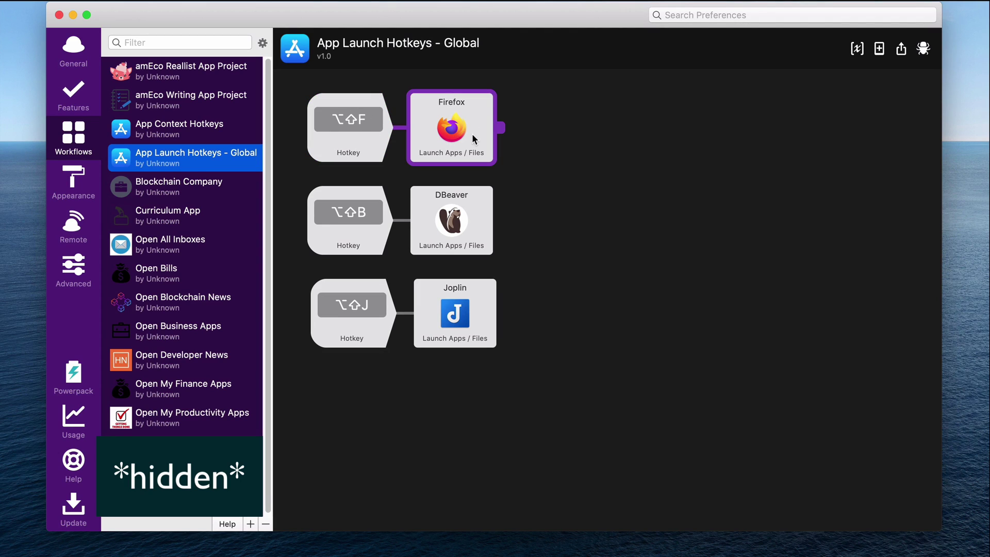
{"action": "left_click", "coordinate": [331, 154]}
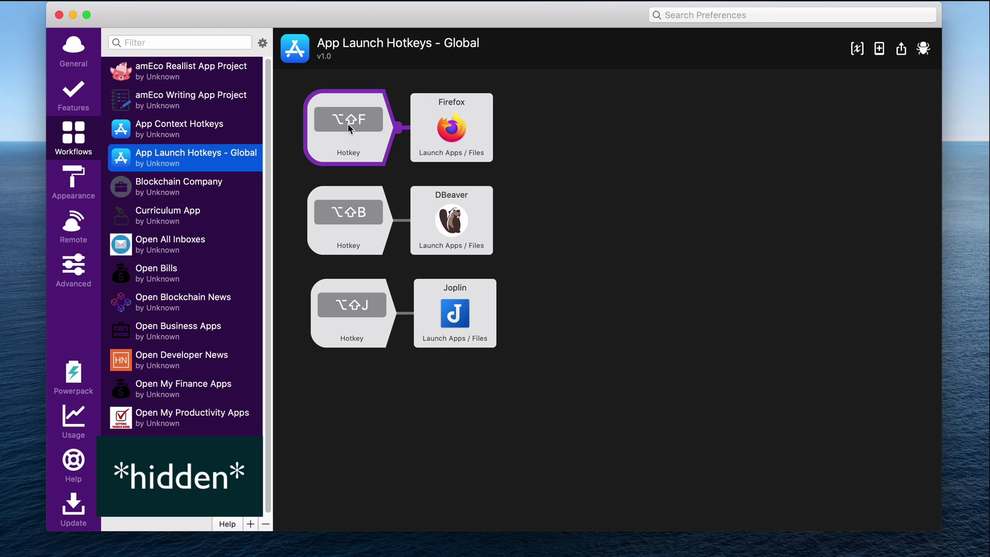
{"action": "left_click", "coordinate": [446, 132]}
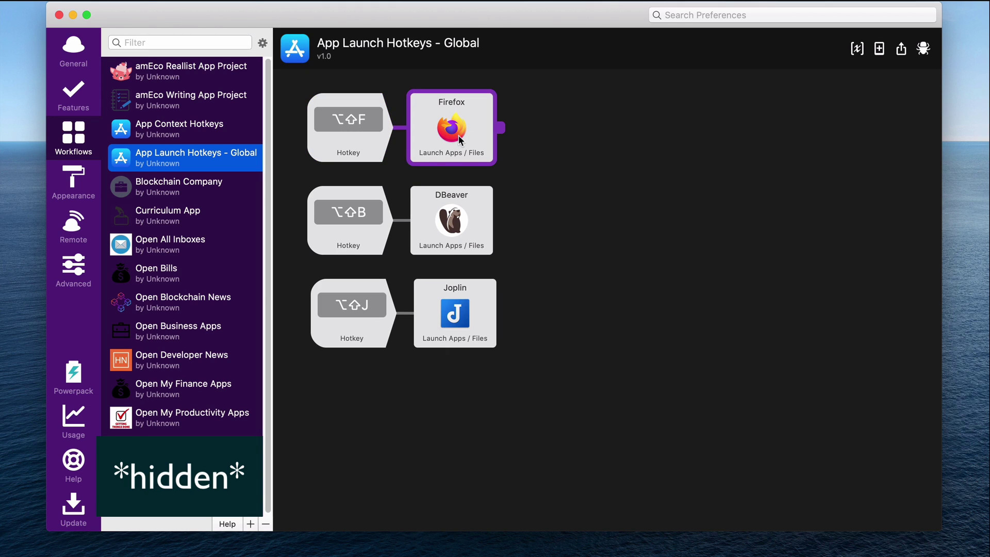
Inspect the DBeaver and Joplin hotkey triggers and launch actions, then return to Firefox's hotkey.
{"action": "left_click", "coordinate": [451, 201]}
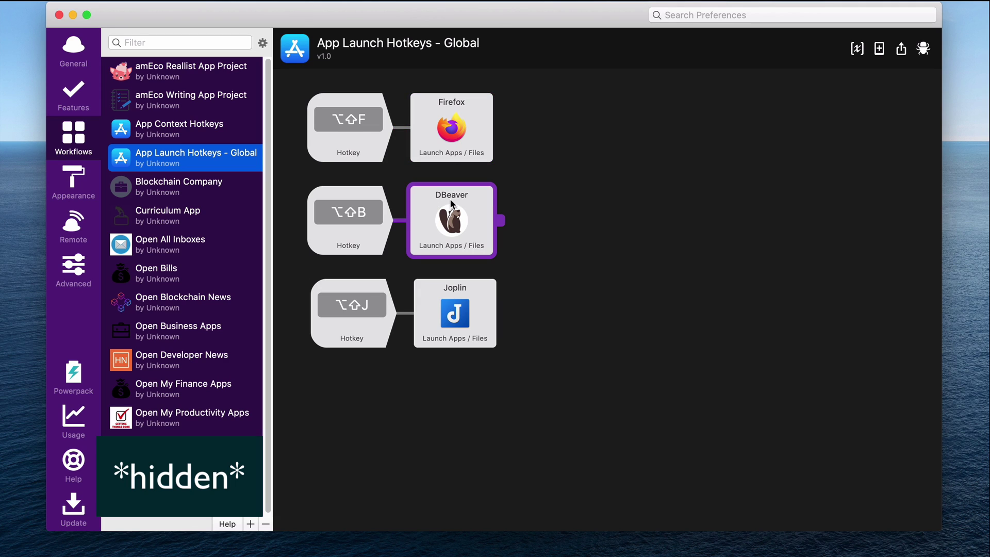
{"action": "left_click", "coordinate": [334, 218]}
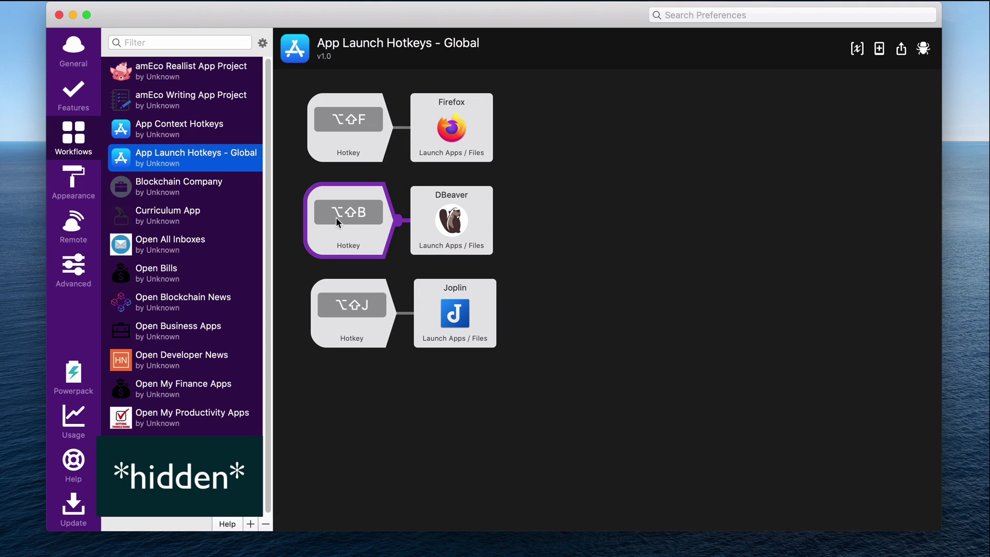
{"action": "left_click", "coordinate": [348, 314]}
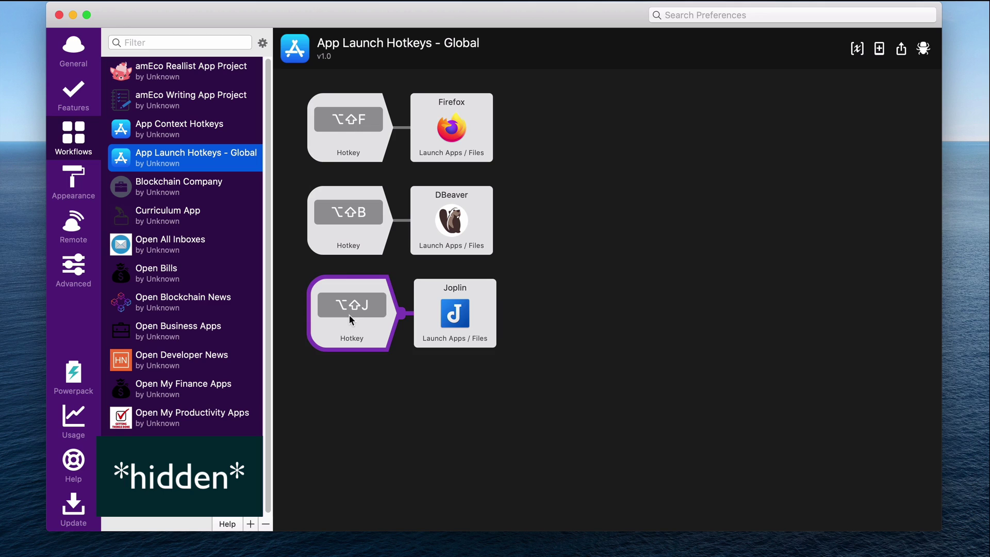
{"action": "left_click", "coordinate": [444, 322]}
{"action": "left_click", "coordinate": [351, 315]}
{"action": "left_click", "coordinate": [407, 255]}
{"action": "left_click", "coordinate": [336, 296]}
{"action": "left_click", "coordinate": [361, 214]}
{"action": "left_click", "coordinate": [364, 123]}
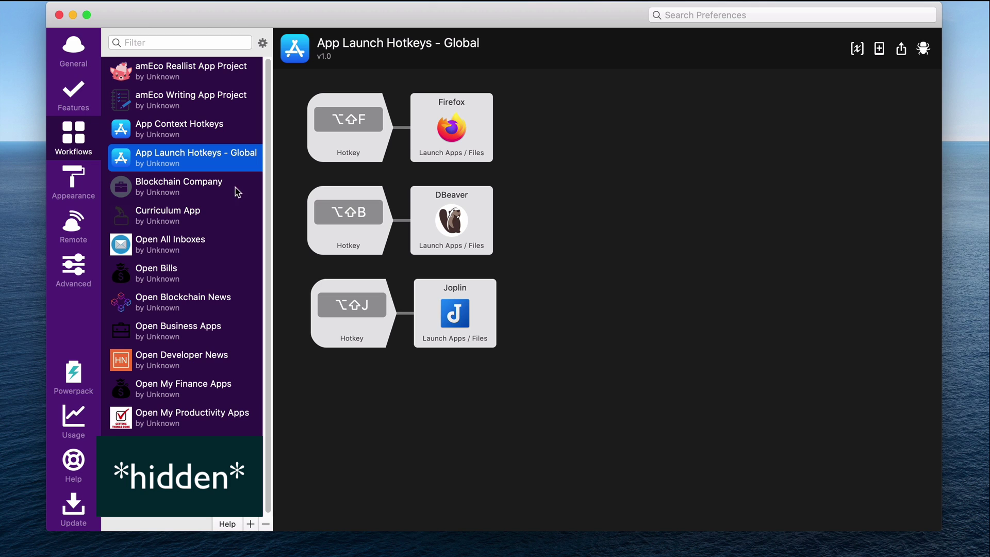
Review the Open All Inboxes workflow's Open URL nodes, then switch to the Curriculum App workflow.
{"action": "left_click", "coordinate": [187, 252]}
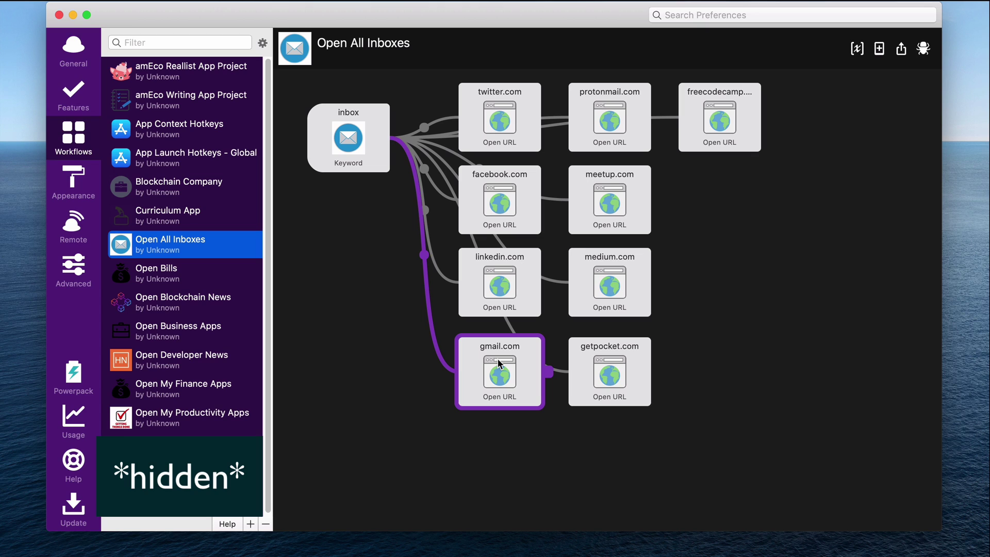
{"action": "left_click", "coordinate": [422, 334]}
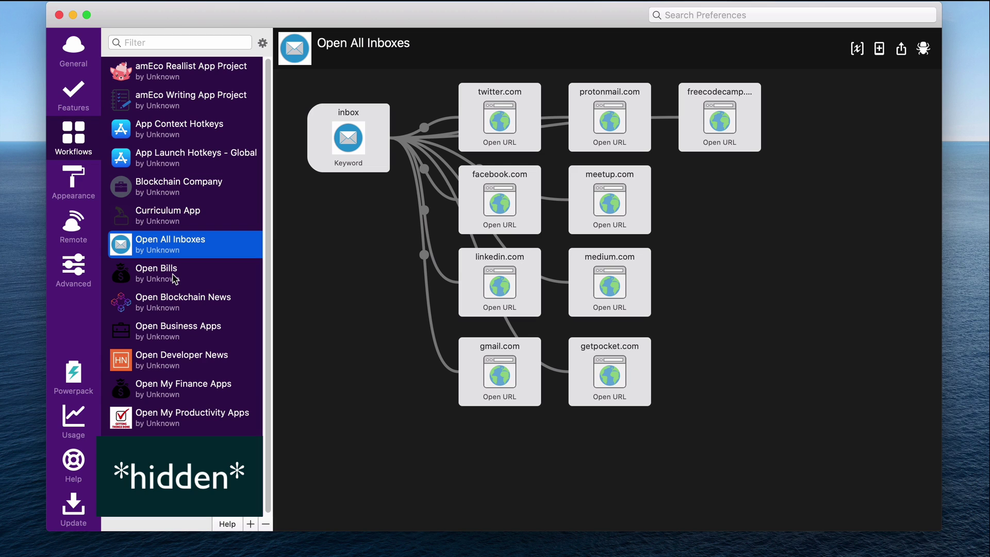
{"action": "left_click", "coordinate": [185, 221]}
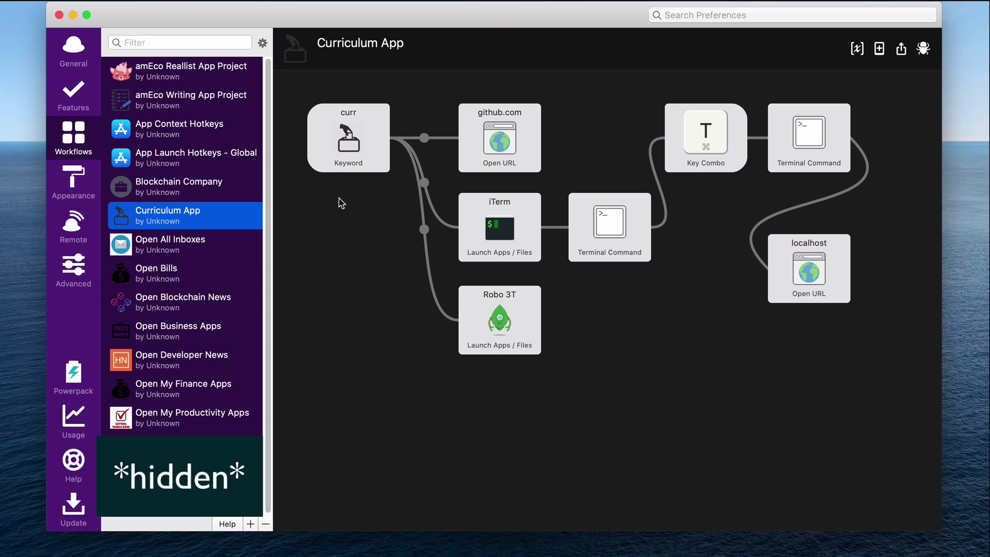
Check the curr keyword trigger's settings and close them without changes.
{"action": "left_click", "coordinate": [361, 147]}
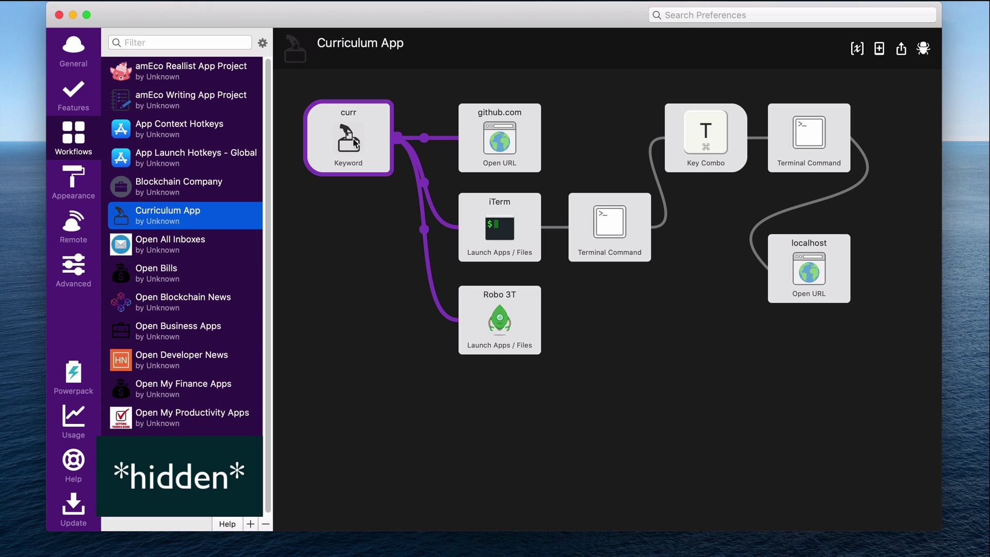
{"action": "double_click", "coordinate": [353, 130]}
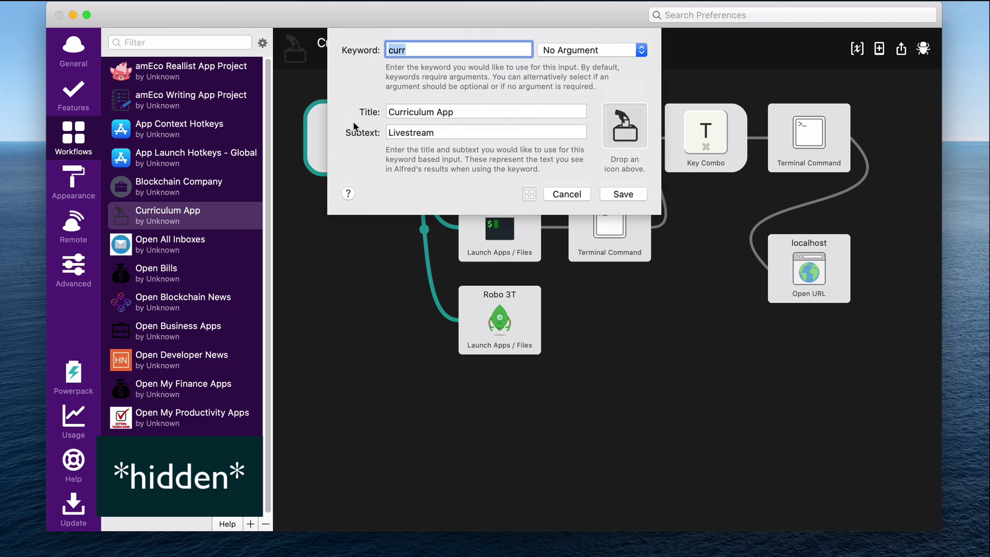
{"action": "type", "text": "curr"}
{"action": "left_click", "coordinate": [580, 195]}
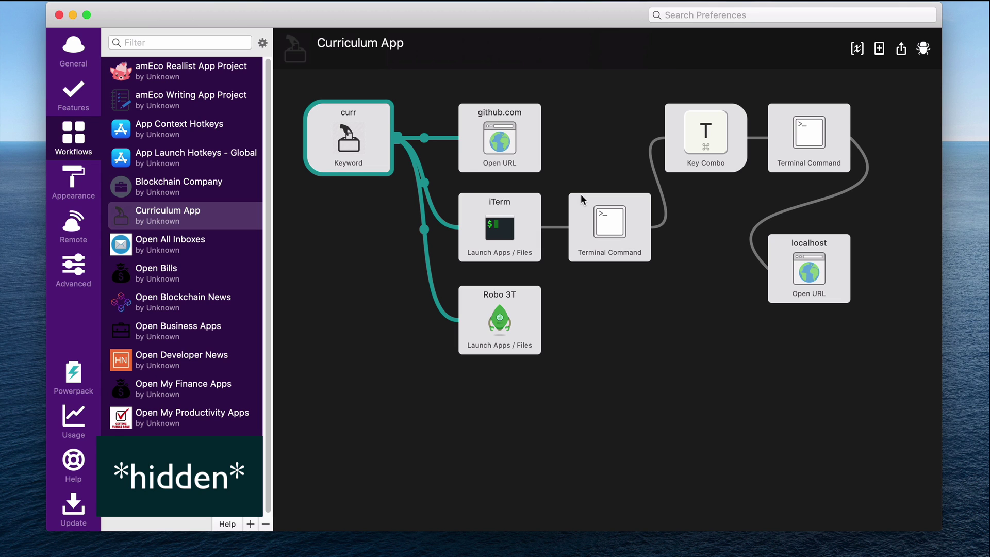
Preview 'curr' in Alfred's search bar, dismiss it, and select the github.com Open URL node.
{"action": "key", "text": "alt+space"}
{"action": "type", "text": "c"}
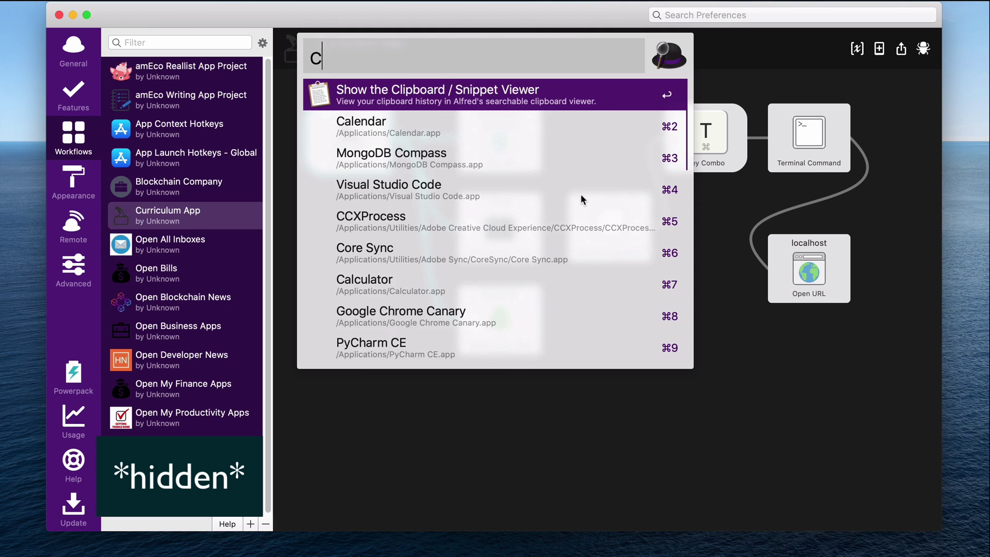
{"action": "type", "text": "urr"}
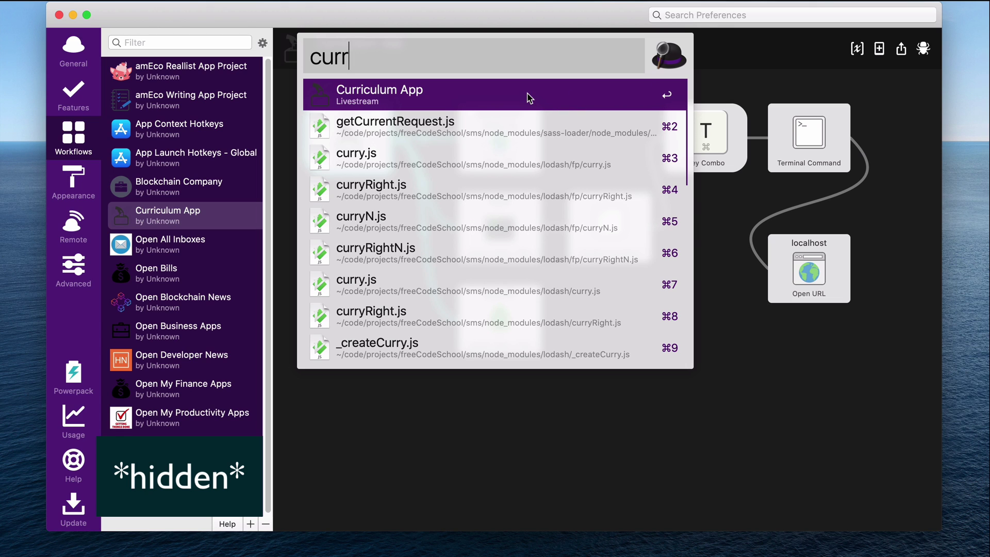
{"action": "left_click", "coordinate": [516, 417]}
{"action": "left_click", "coordinate": [469, 128]}
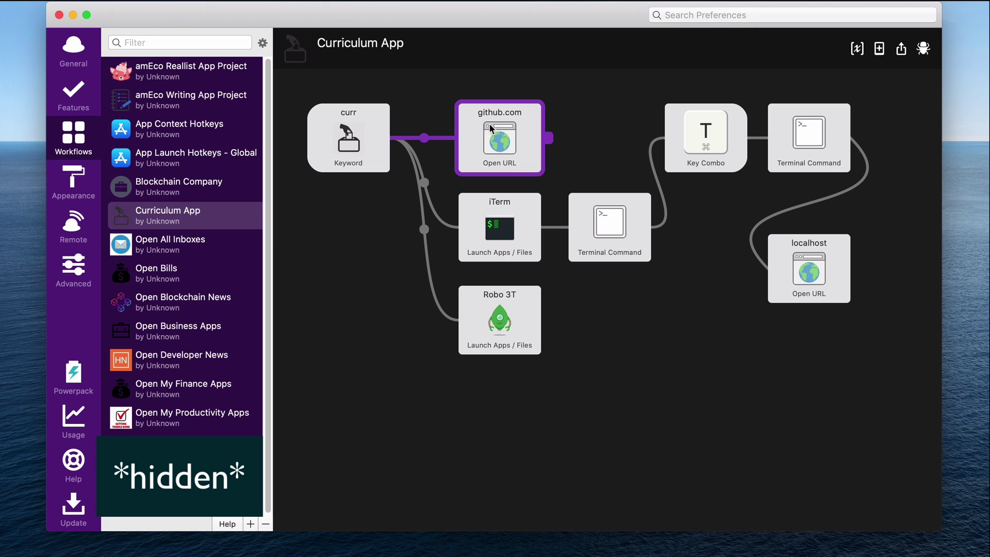
{"action": "double_click", "coordinate": [492, 123]}
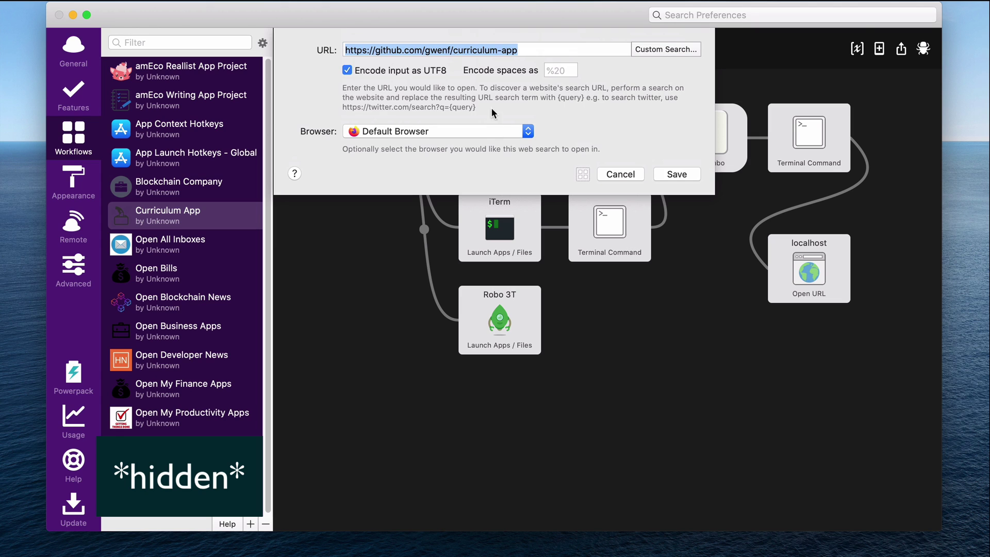
{"action": "left_click", "coordinate": [627, 175]}
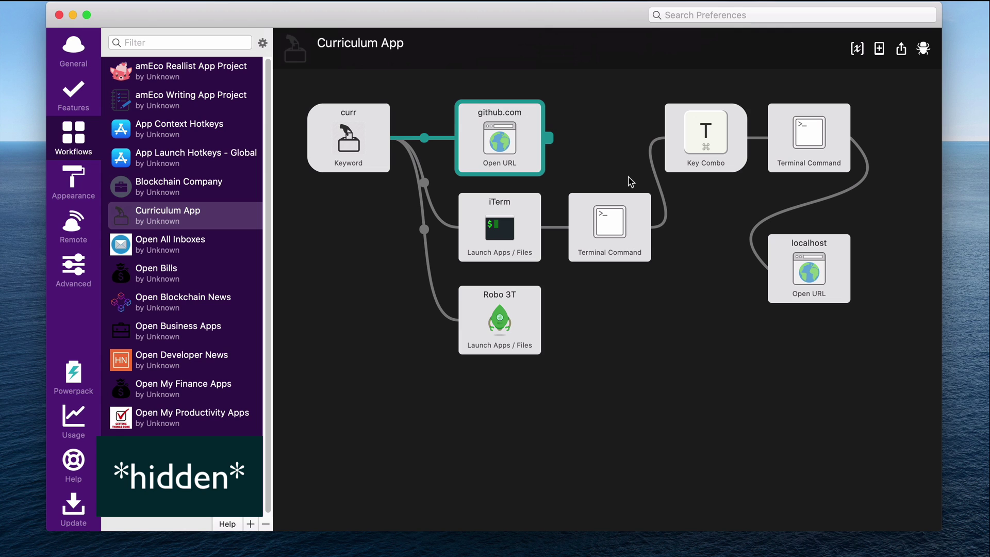
{"action": "double_click", "coordinate": [484, 326]}
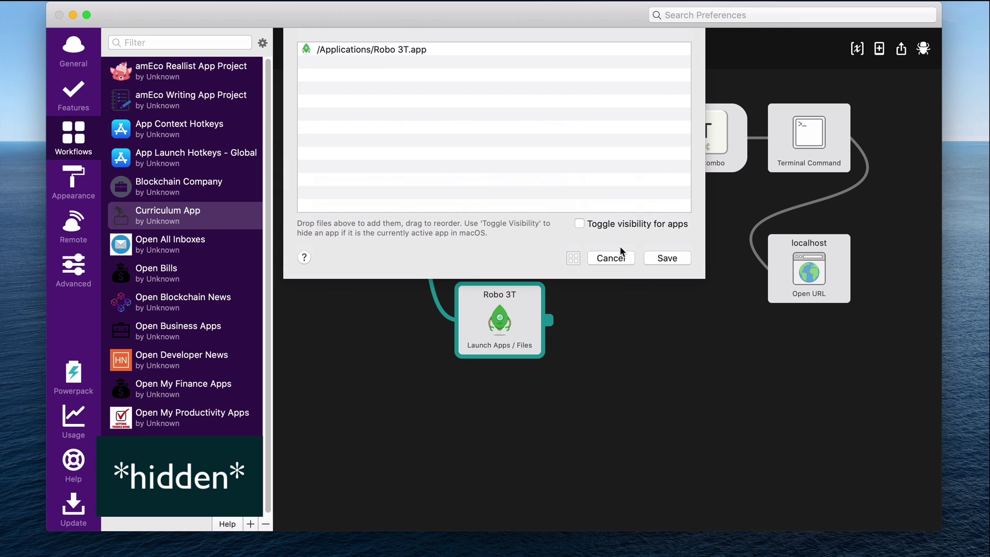
{"action": "left_click", "coordinate": [614, 257]}
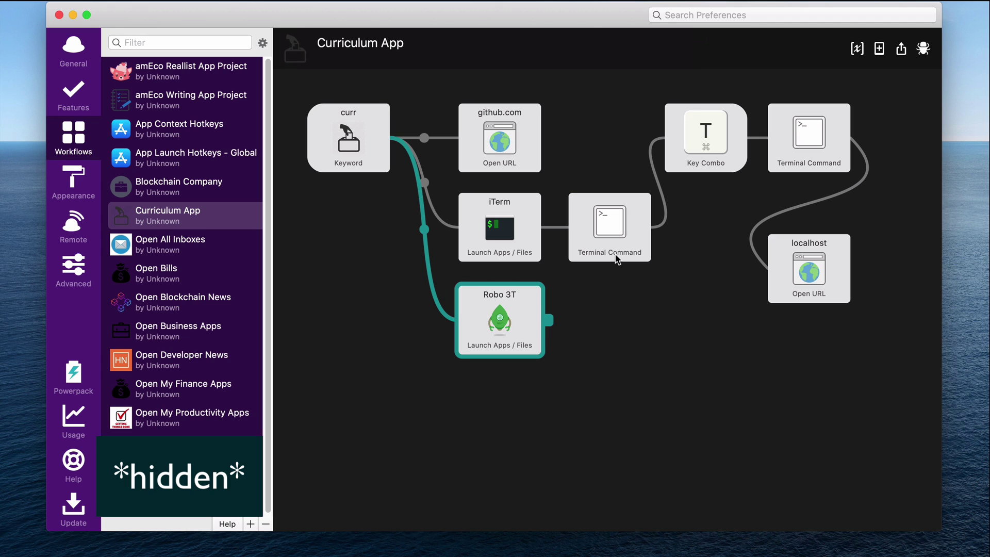
{"action": "left_click", "coordinate": [610, 251]}
{"action": "left_click", "coordinate": [503, 241]}
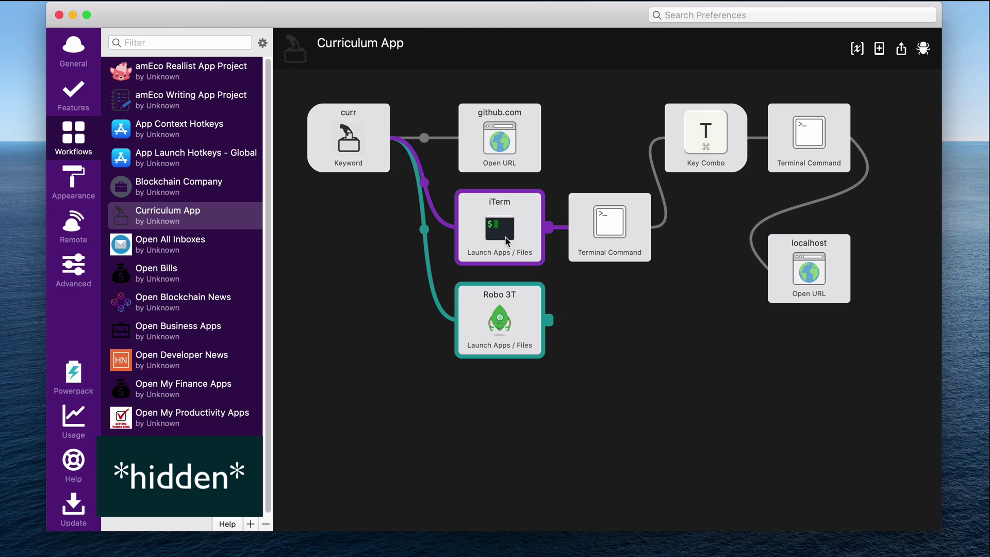
{"action": "double_click", "coordinate": [504, 238]}
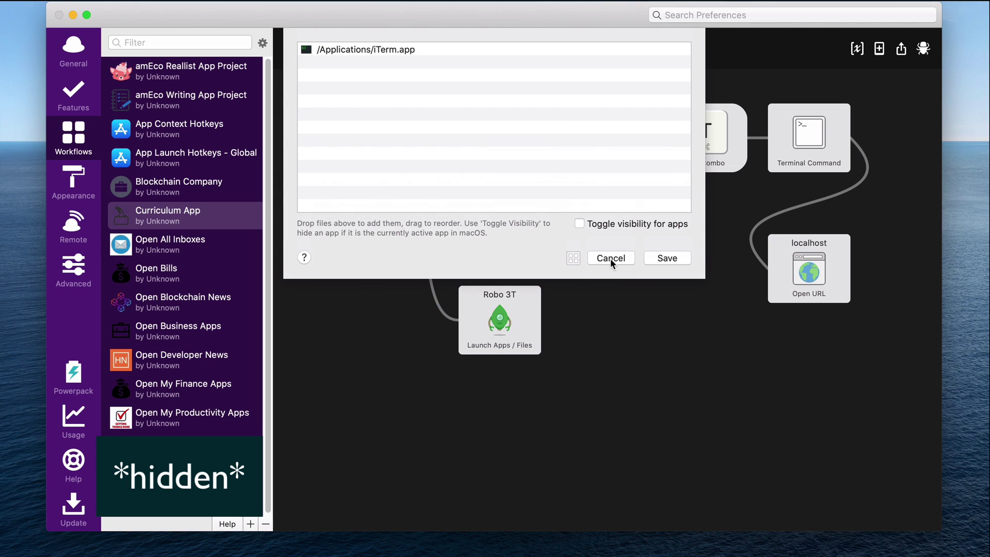
{"action": "left_click", "coordinate": [611, 258]}
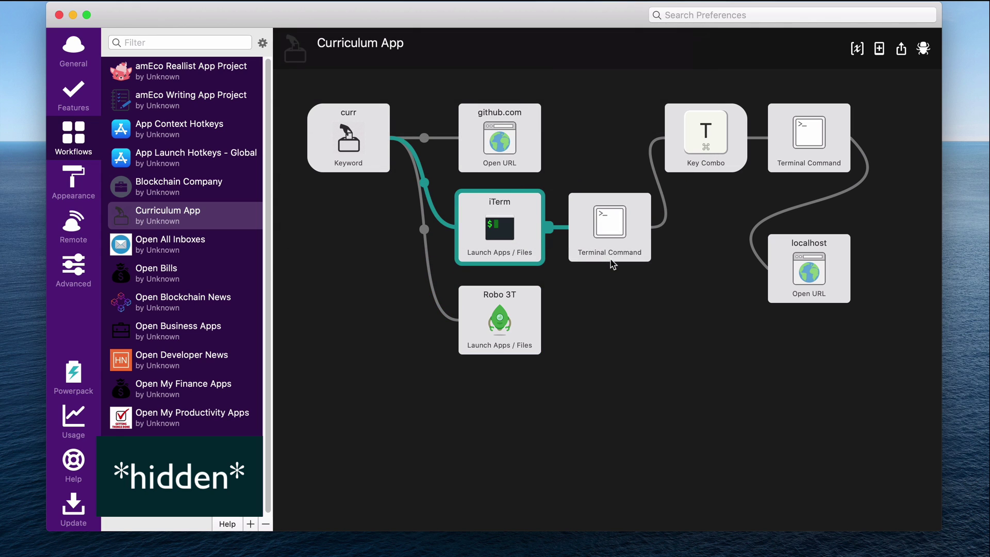
{"action": "left_click", "coordinate": [621, 224]}
{"action": "double_click", "coordinate": [620, 221]}
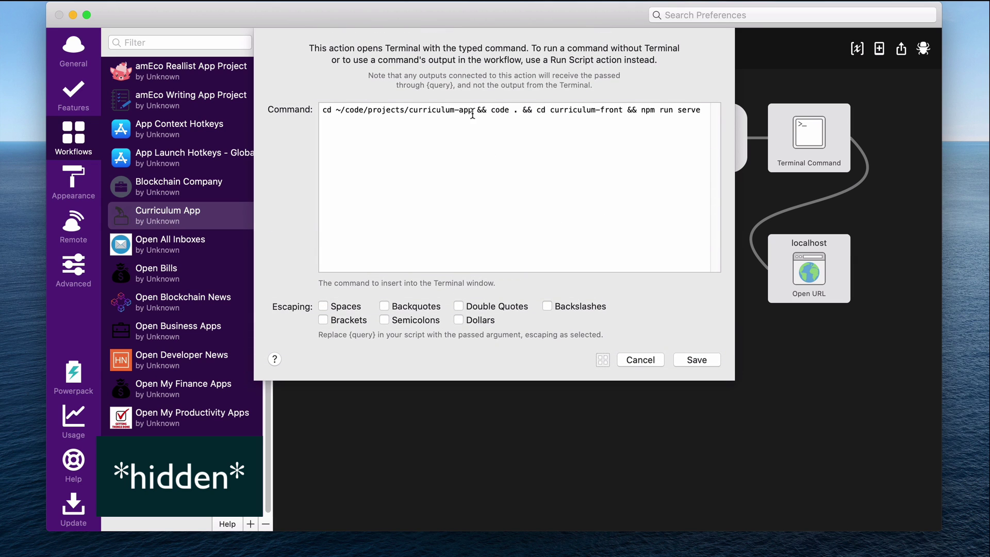
{"action": "left_click_drag", "start_coordinate": [473, 111], "coordinate": [313, 113]}
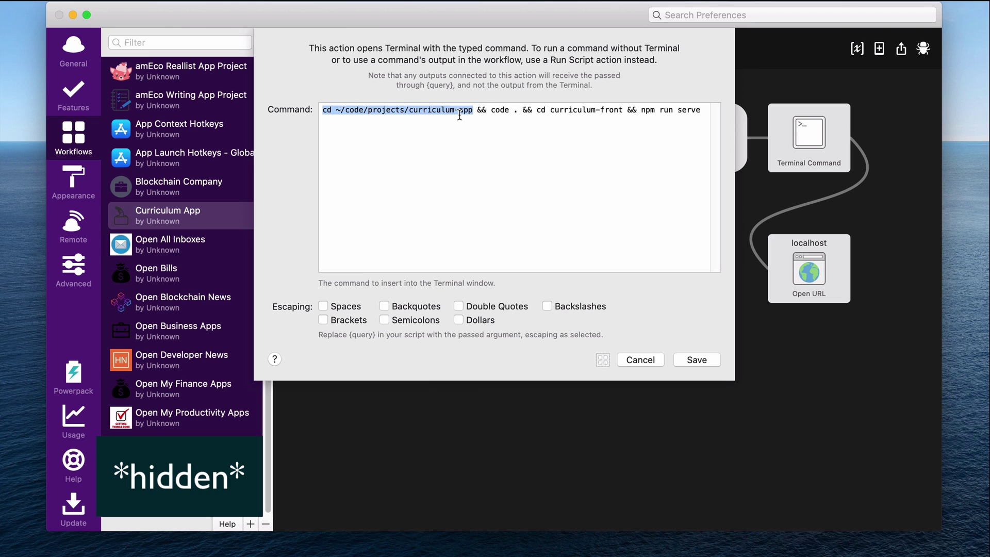
{"action": "left_click_drag", "start_coordinate": [491, 111], "coordinate": [516, 112]}
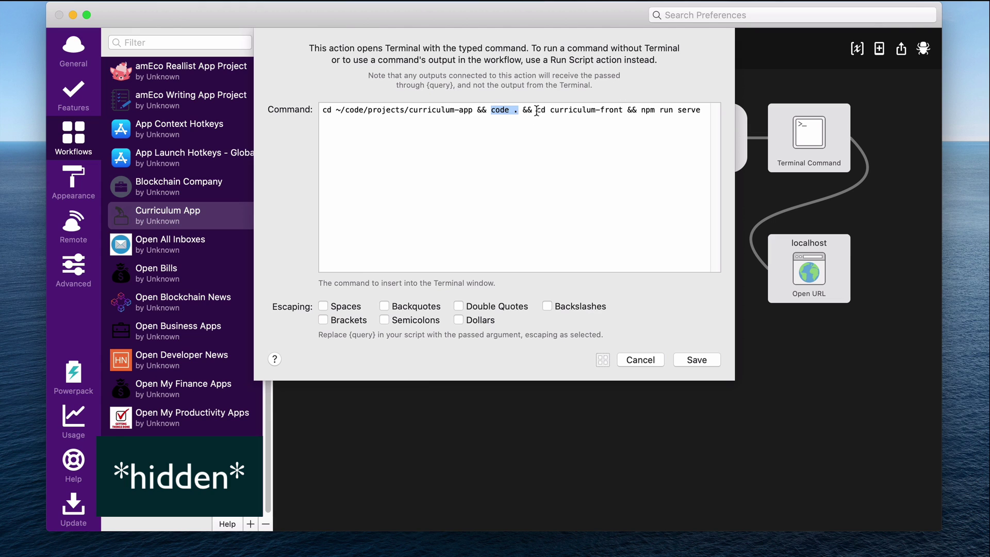
{"action": "left_click_drag", "start_coordinate": [536, 112], "coordinate": [703, 113]}
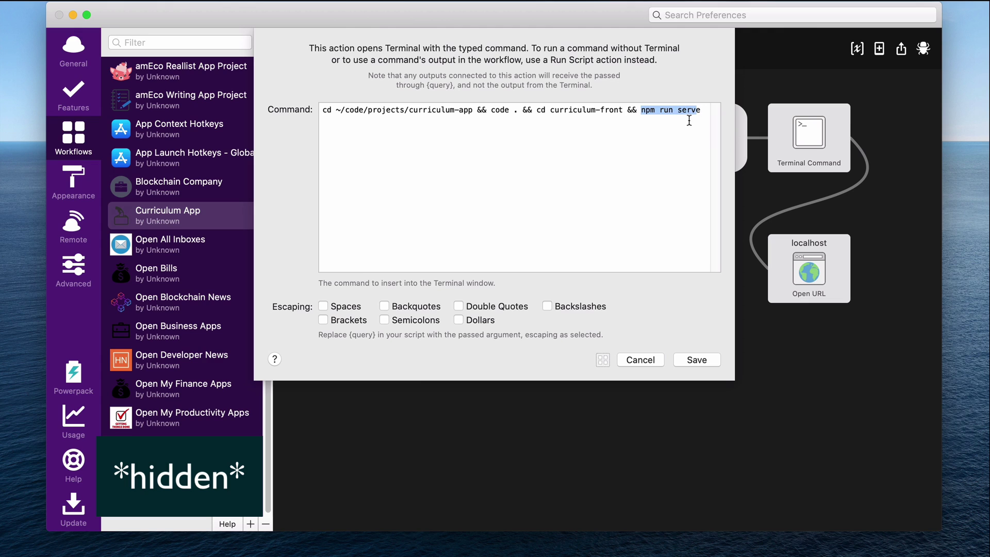
{"action": "left_click", "coordinate": [639, 359]}
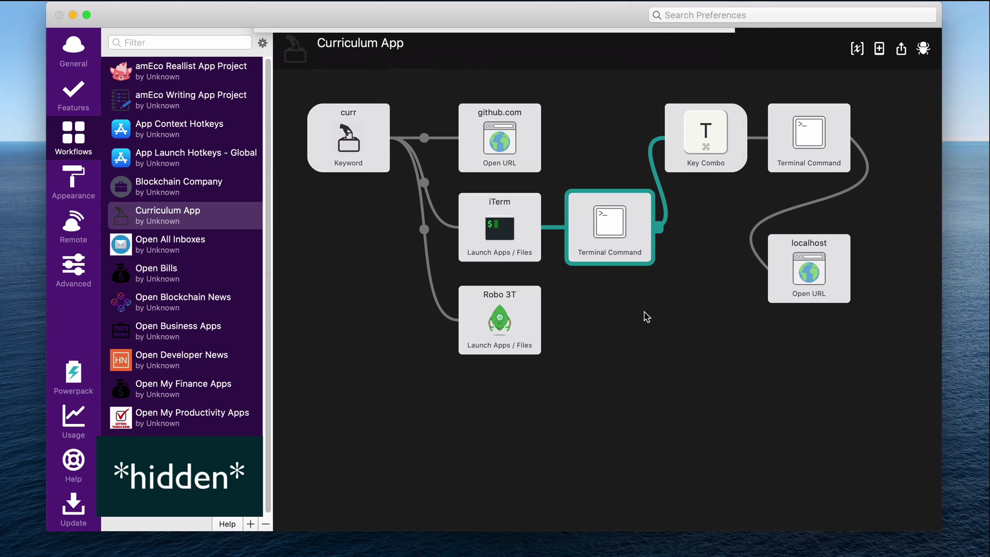
{"action": "double_click", "coordinate": [715, 152]}
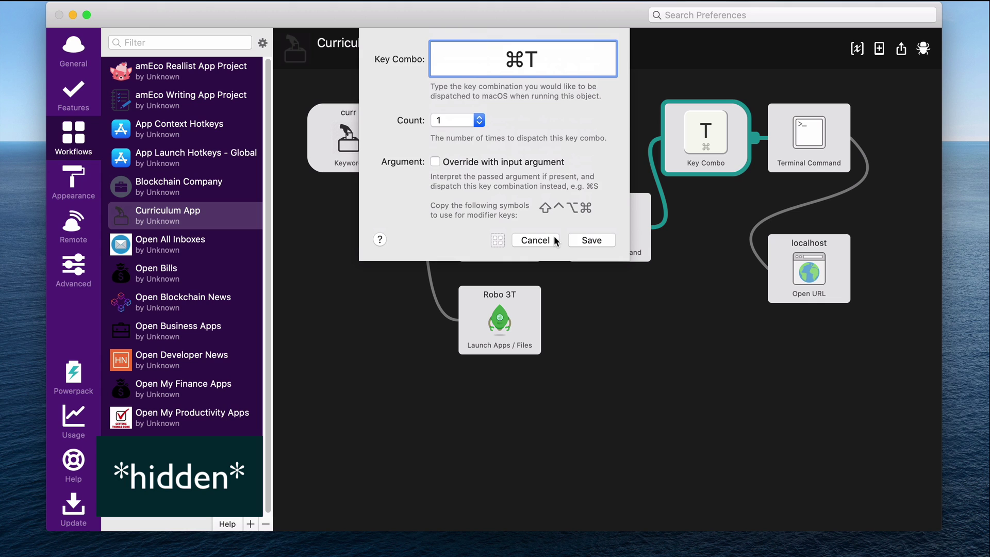
{"action": "left_click", "coordinate": [555, 240]}
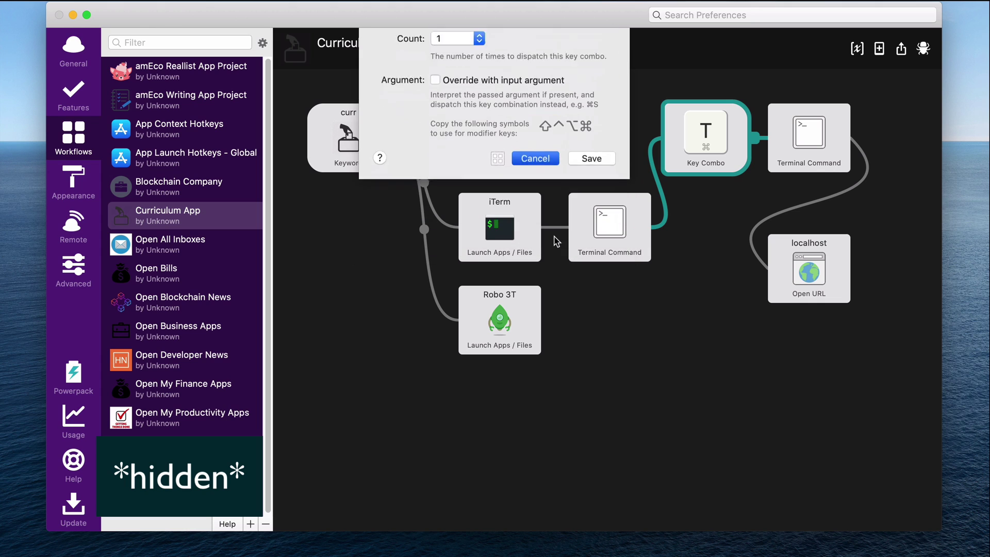
{"action": "double_click", "coordinate": [776, 150]}
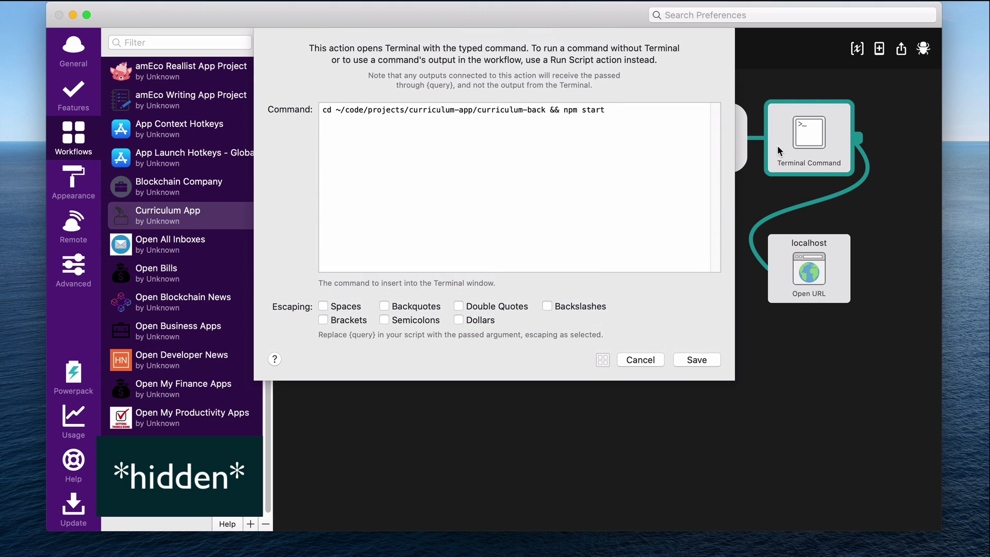
{"action": "left_click_drag", "start_coordinate": [546, 113], "coordinate": [304, 114]}
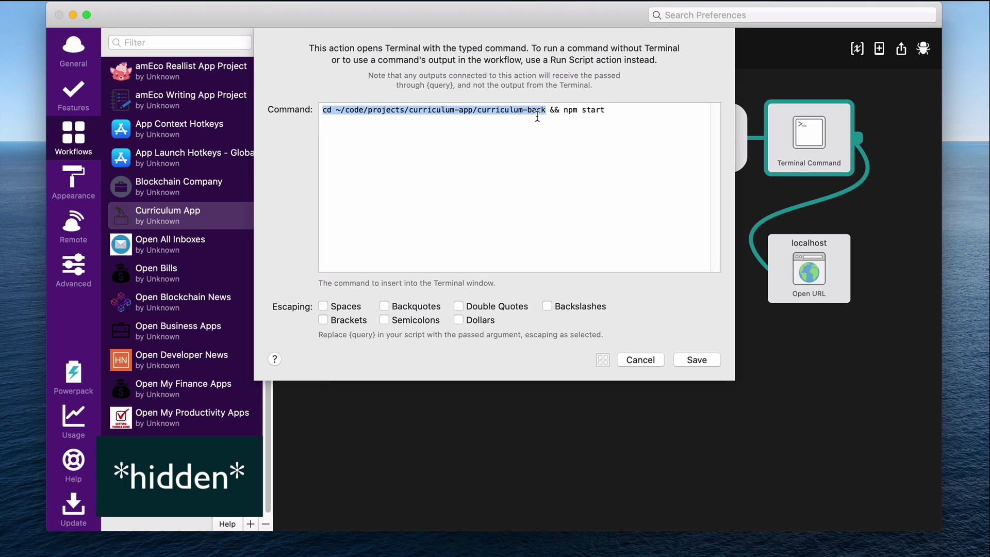
{"action": "left_click", "coordinate": [564, 111]}
{"action": "left_click_drag", "start_coordinate": [564, 110], "coordinate": [621, 110]}
{"action": "left_click", "coordinate": [621, 111]}
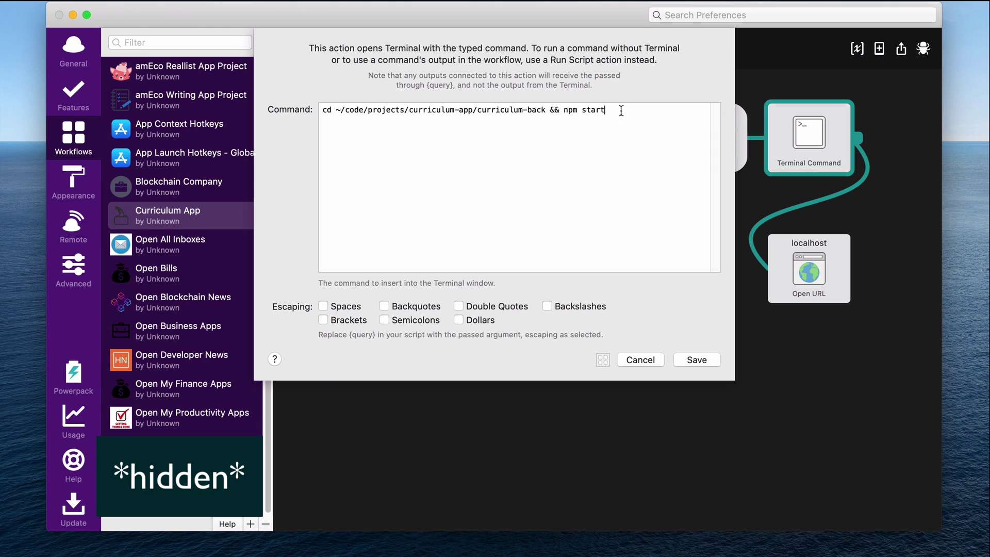
{"action": "left_click", "coordinate": [644, 360]}
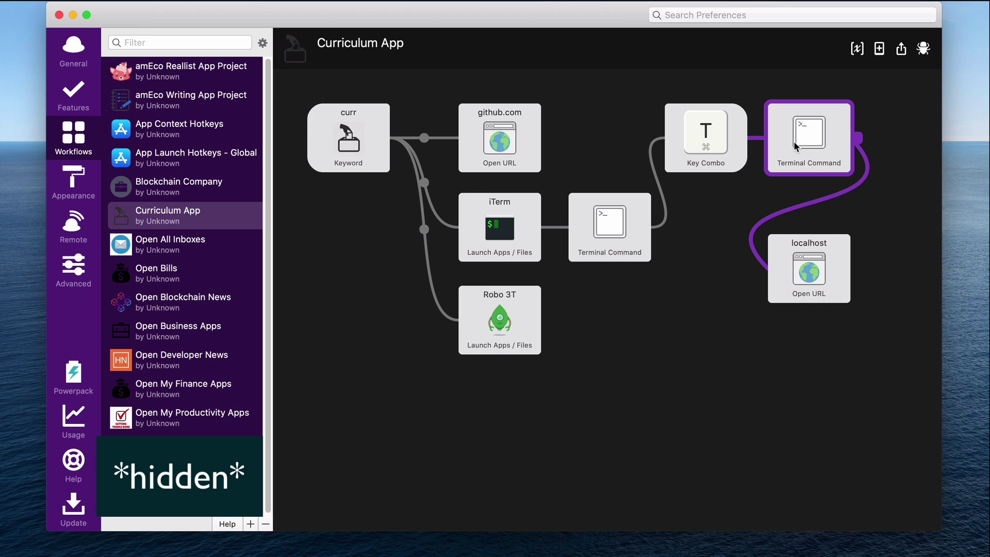
{"action": "double_click", "coordinate": [797, 271]}
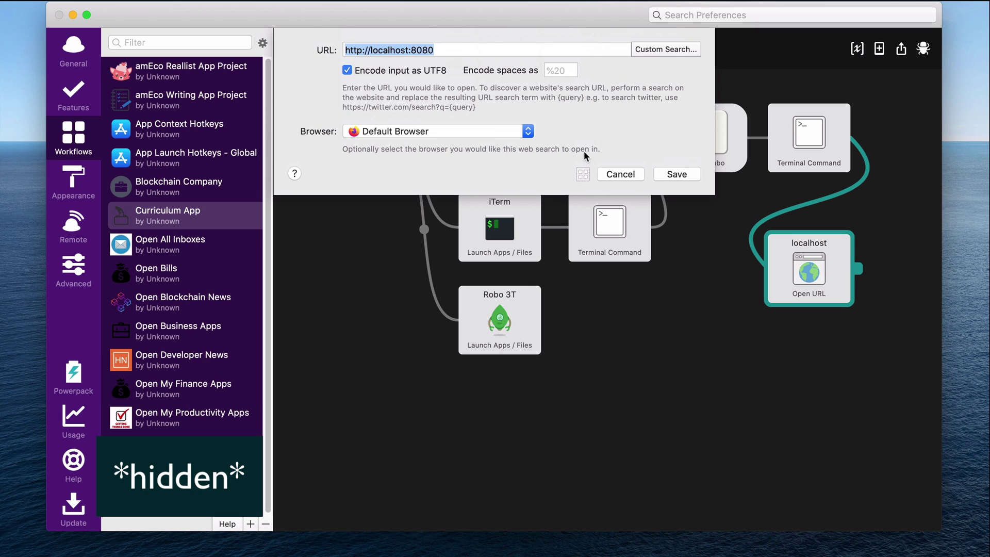
{"action": "left_click", "coordinate": [608, 170]}
{"action": "left_click", "coordinate": [532, 168]}
{"action": "left_click", "coordinate": [384, 218]}
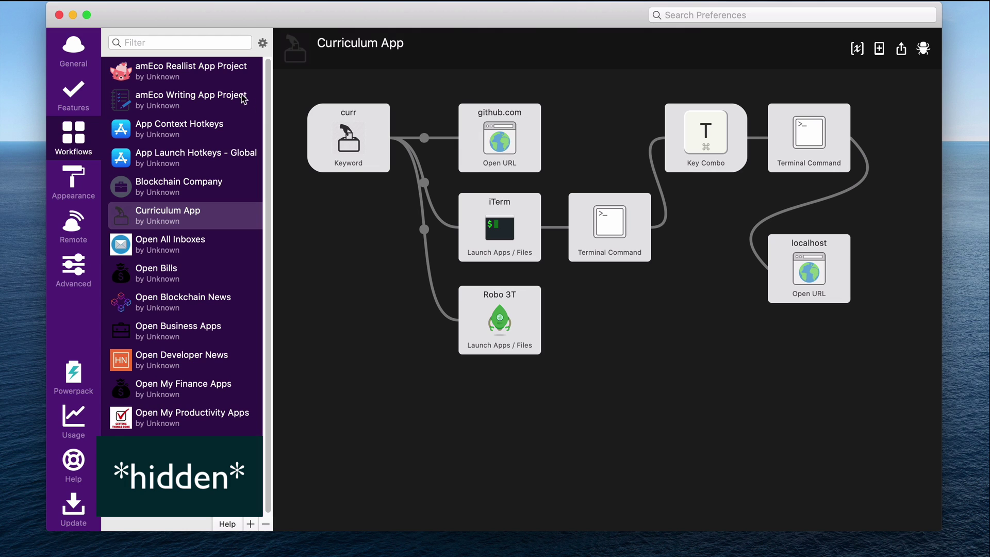
{"action": "left_click", "coordinate": [164, 77]}
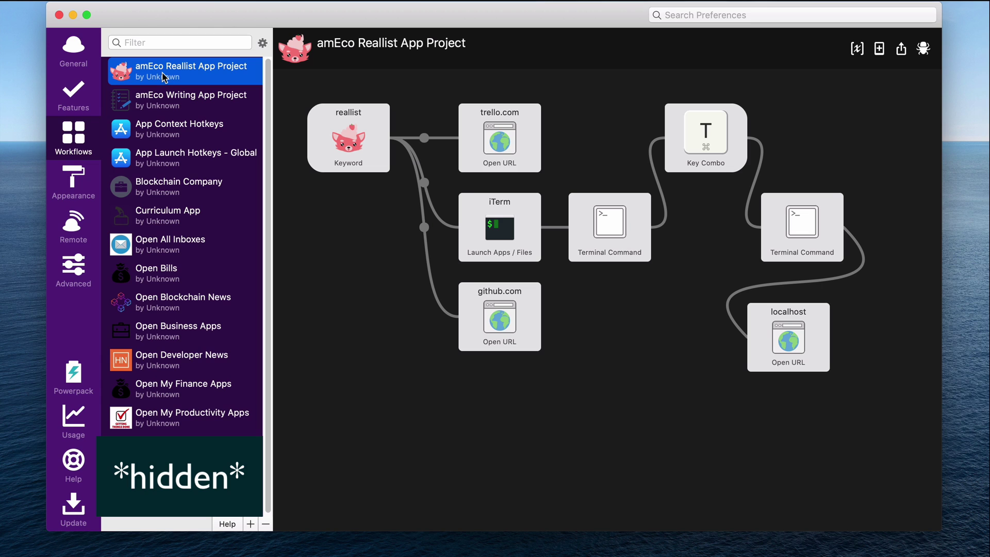
{"action": "left_click", "coordinate": [487, 149]}
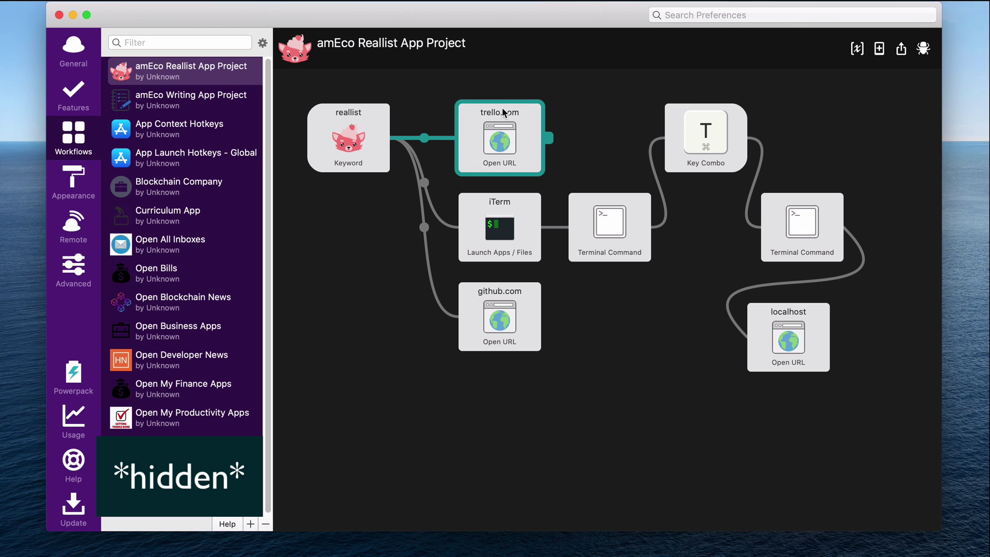
{"action": "left_click", "coordinate": [218, 109]}
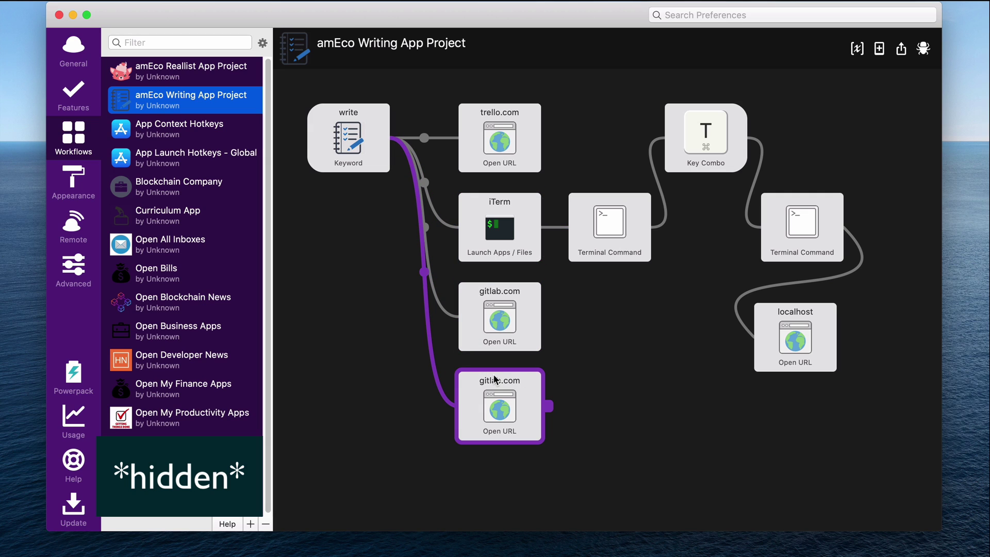
{"action": "left_click", "coordinate": [200, 225]}
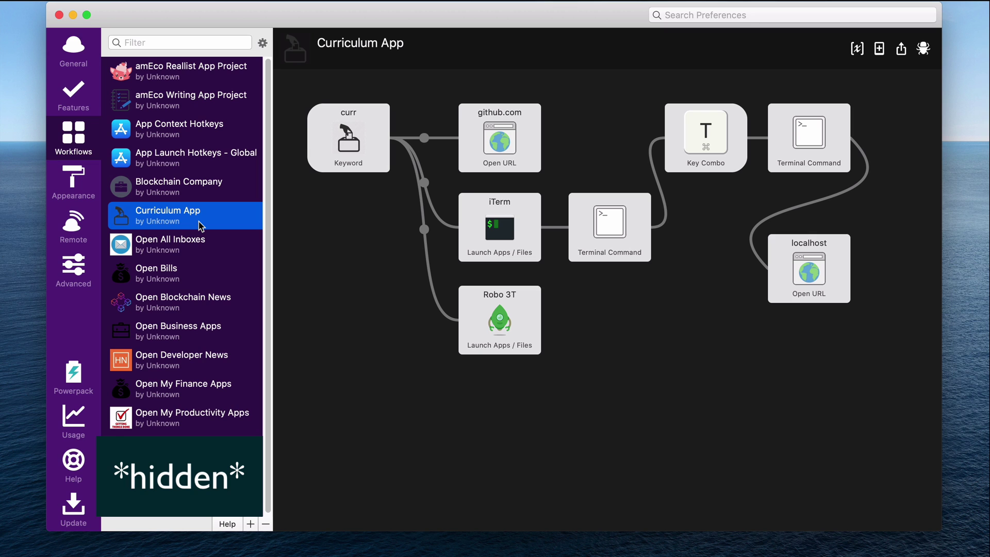
Type 'curr' in the Alfred launcher and run the Curriculum App result.
{"action": "key", "text": "alt+space"}
{"action": "type", "text": "curr"}
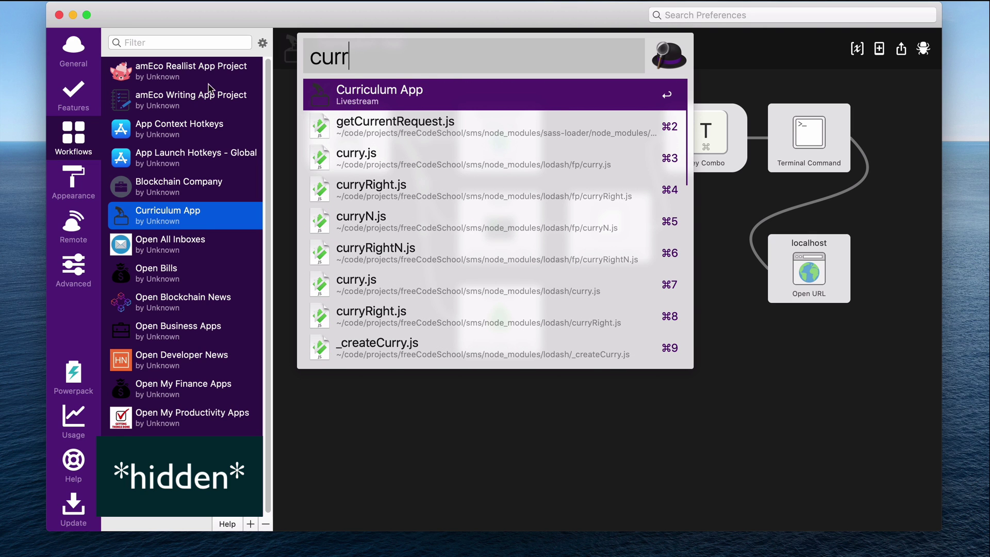
{"action": "left_click", "coordinate": [406, 96]}
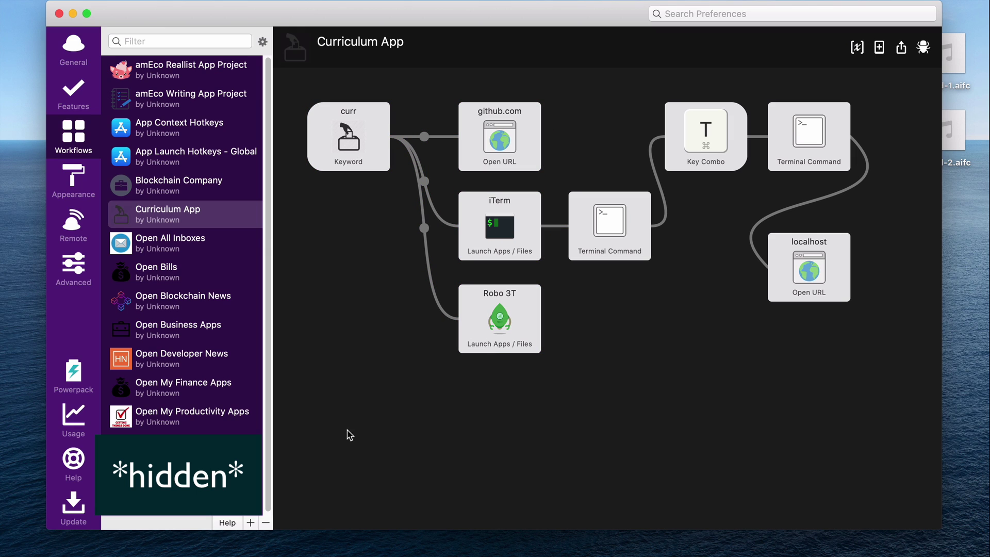
Add a keyword input 'curr2' set to No Argument to the canvas and save it.
{"action": "right_click", "coordinate": [342, 393]}
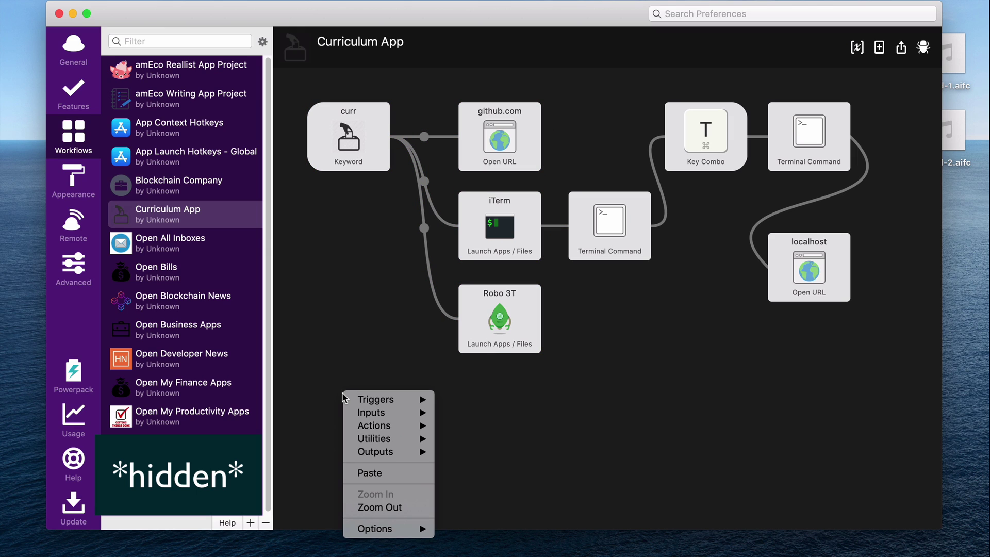
{"action": "mouse_move", "coordinate": [346, 399]}
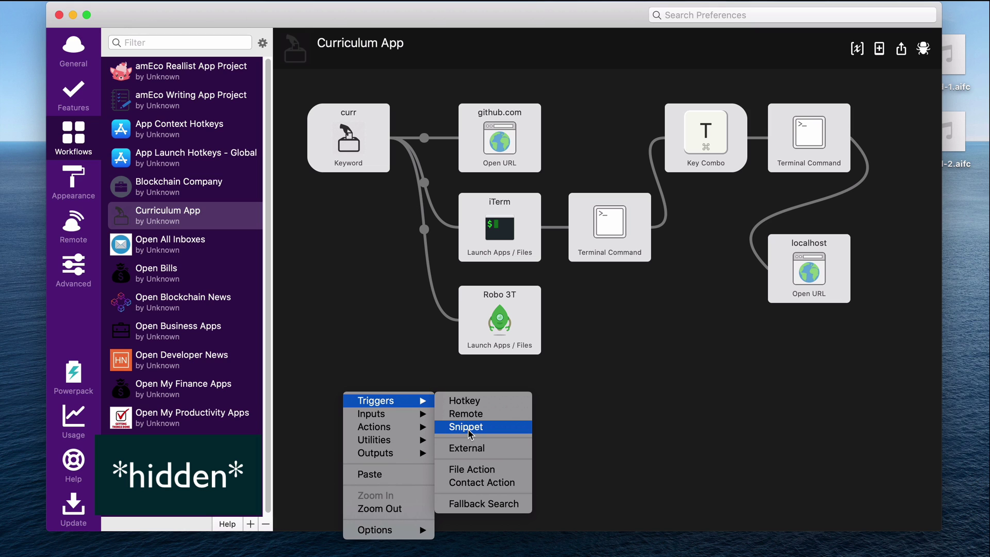
{"action": "mouse_move", "coordinate": [417, 415]}
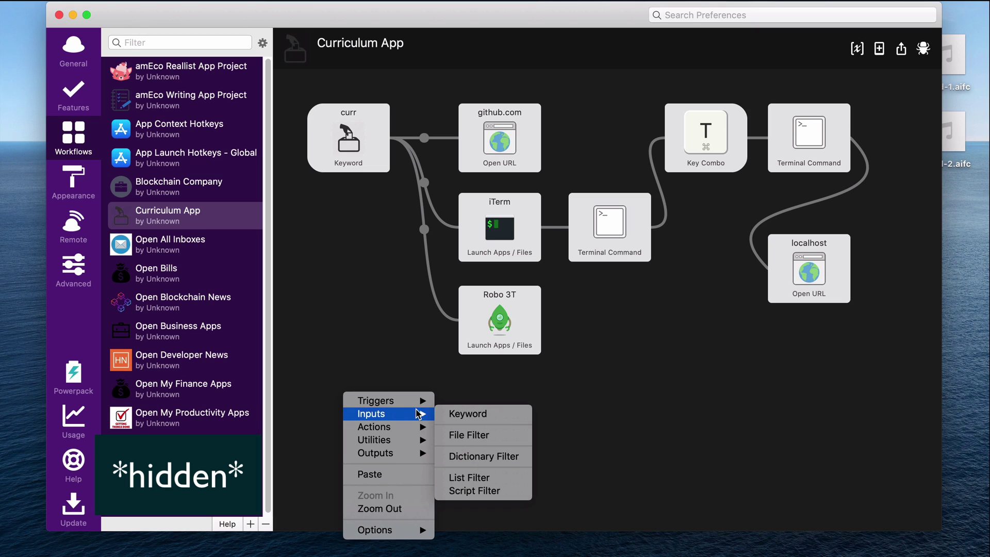
{"action": "left_click", "coordinate": [478, 414]}
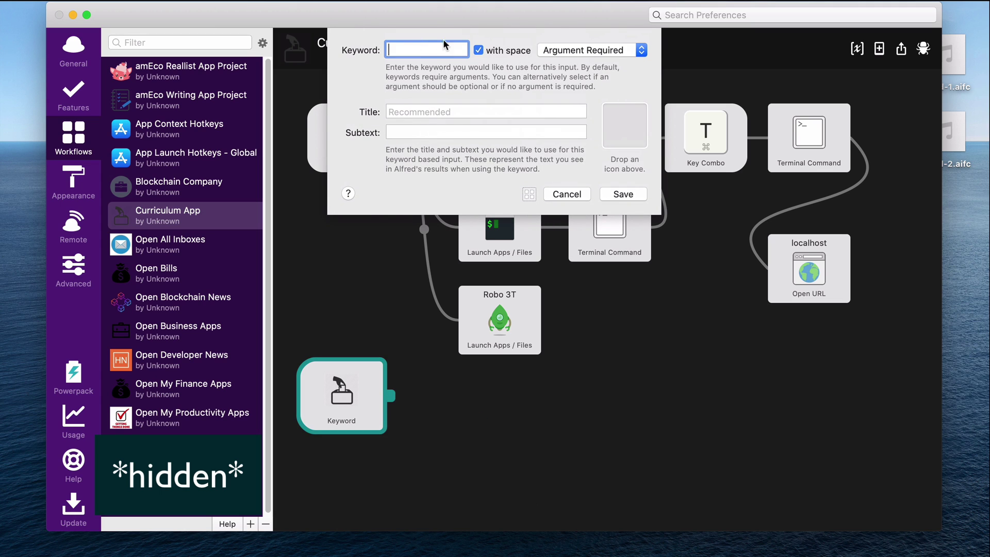
{"action": "type", "text": "curr2"}
{"action": "left_click", "coordinate": [565, 52]}
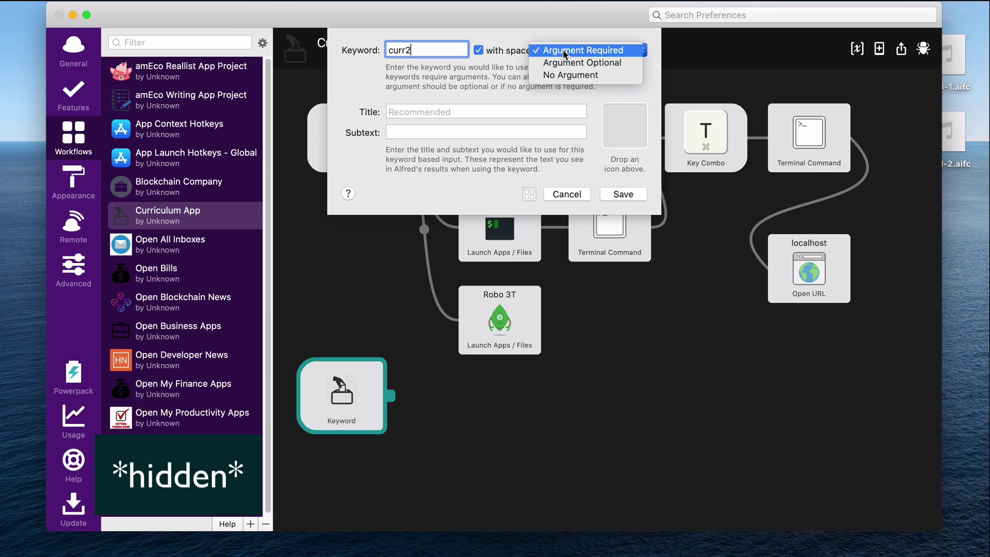
{"action": "left_click", "coordinate": [583, 76]}
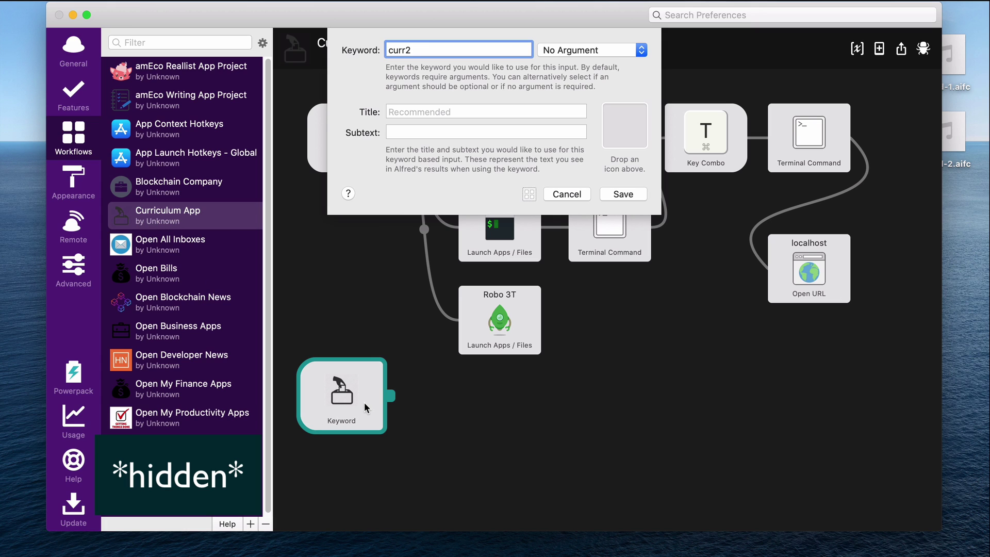
{"action": "left_click", "coordinate": [627, 125]}
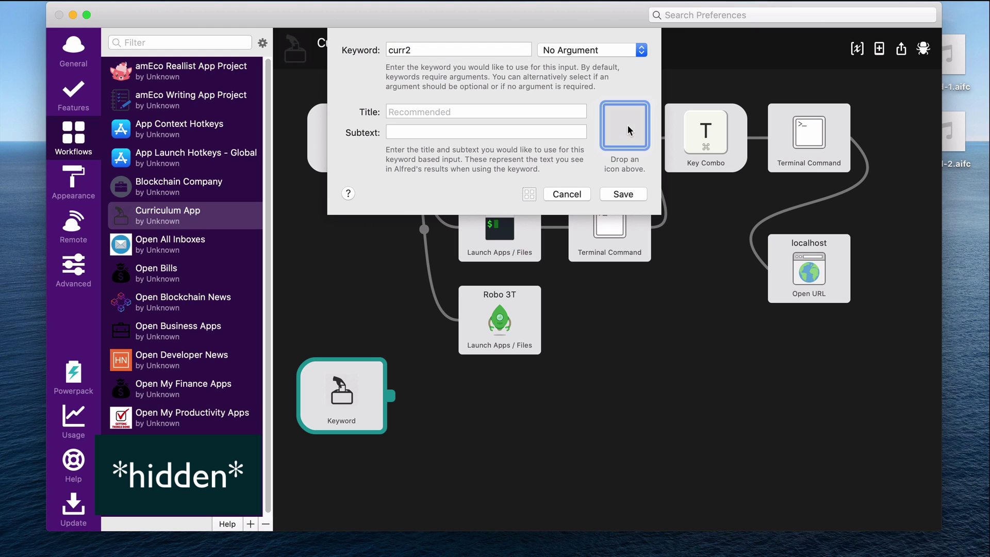
{"action": "left_click", "coordinate": [624, 194]}
{"action": "left_click_drag", "start_coordinate": [362, 385], "coordinate": [383, 396]}
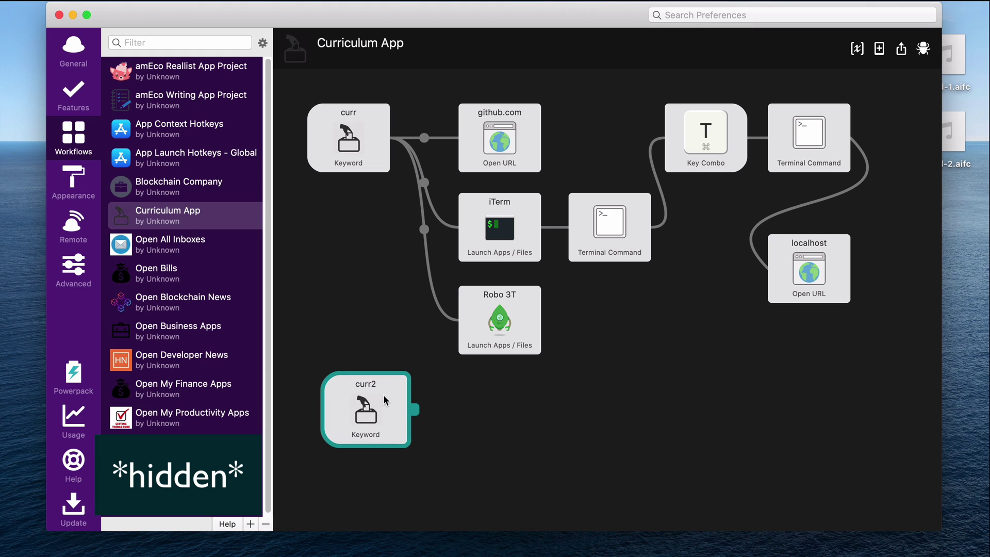
Connect curr2 to an Open URL action for the personal website URL, placed to the right.
{"action": "left_click", "coordinate": [415, 412]}
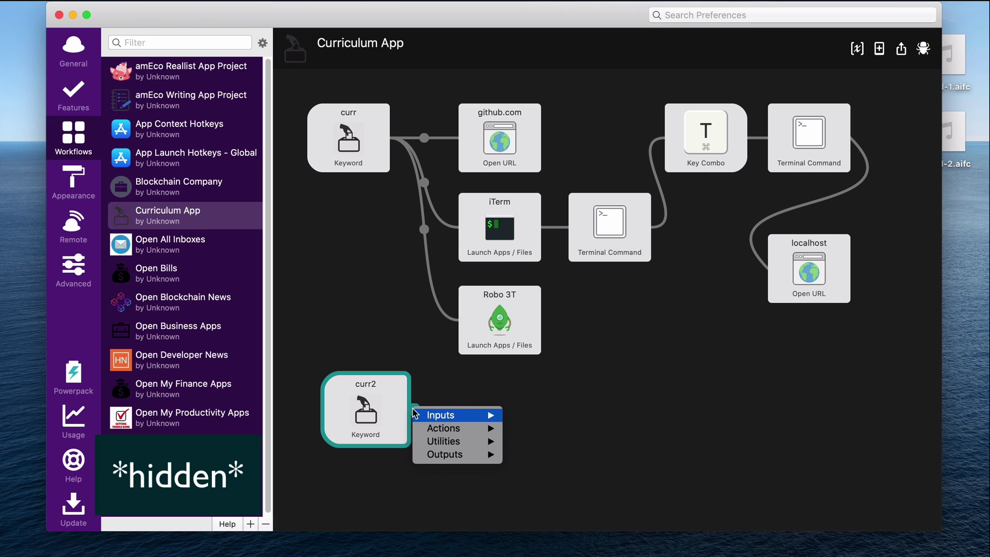
{"action": "mouse_move", "coordinate": [440, 417]}
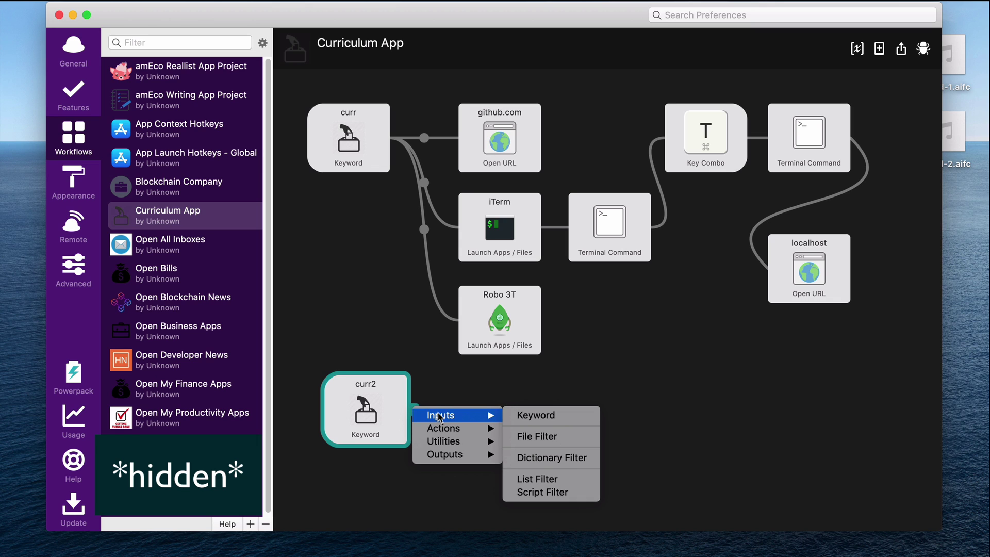
{"action": "mouse_move", "coordinate": [458, 429]}
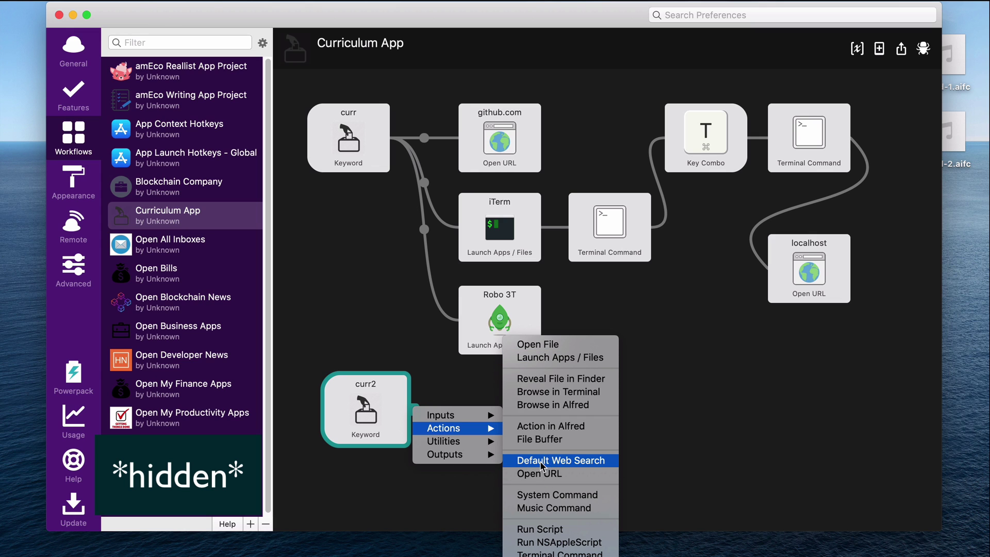
{"action": "left_click", "coordinate": [534, 478]}
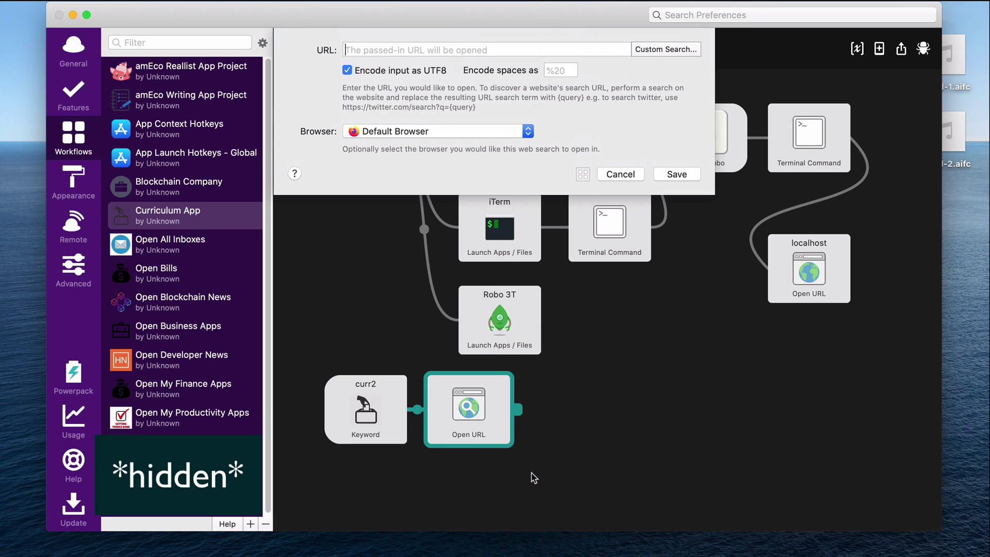
{"action": "type", "text": "http"}
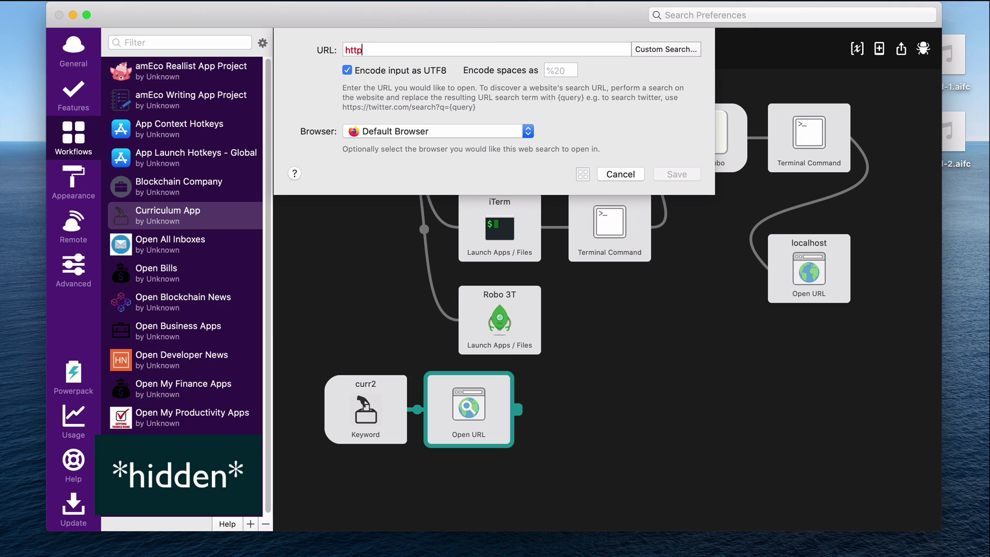
{"action": "type", "text": "s://gwe"}
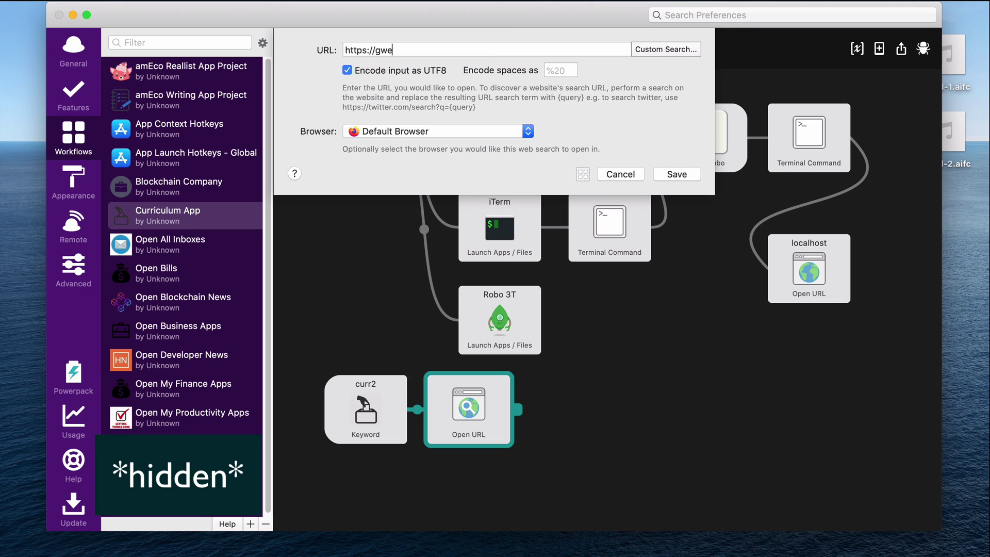
{"action": "type", "text": "nfaraday.com"}
{"action": "left_click", "coordinate": [677, 176]}
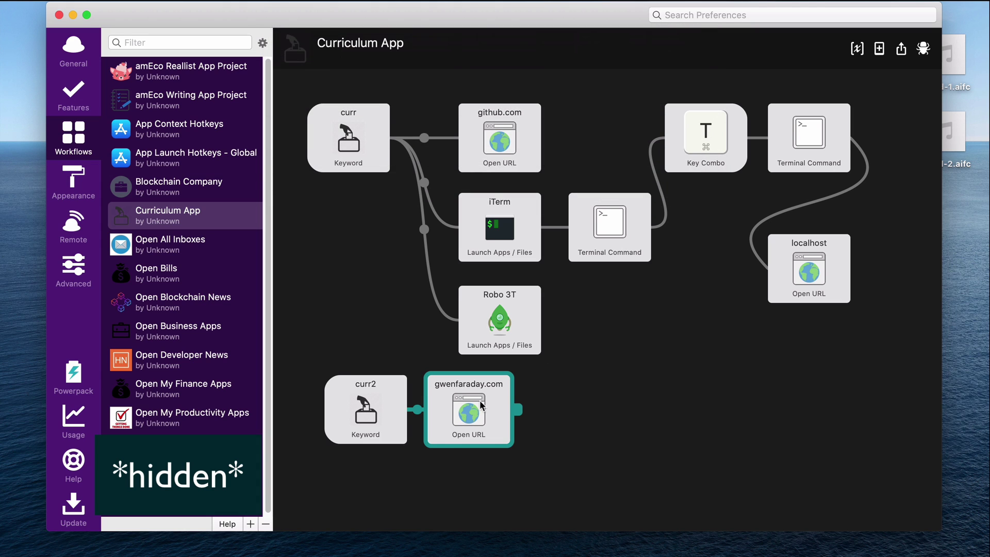
{"action": "left_click_drag", "start_coordinate": [479, 402], "coordinate": [514, 402]}
{"action": "left_click", "coordinate": [379, 395]}
{"action": "left_click", "coordinate": [462, 433]}
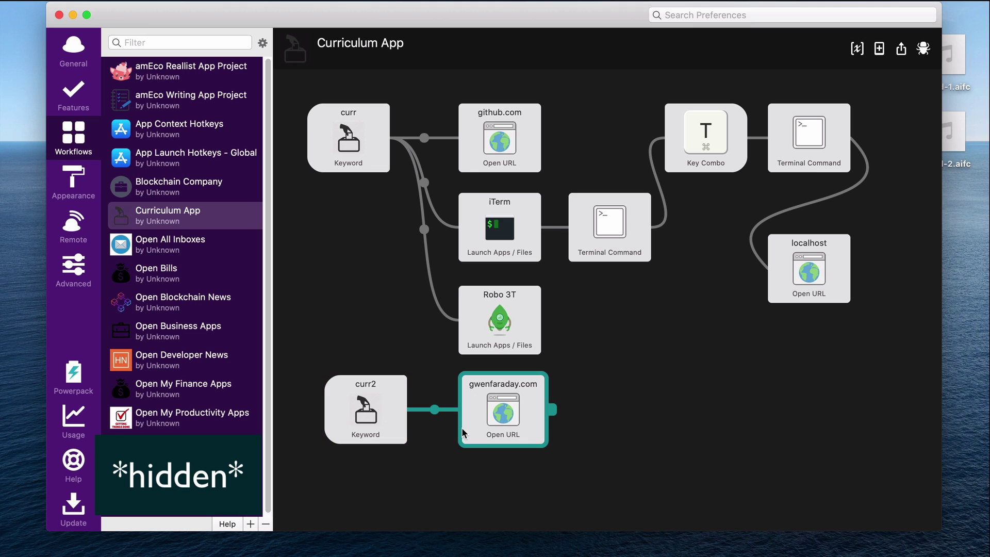
{"action": "left_click", "coordinate": [391, 401]}
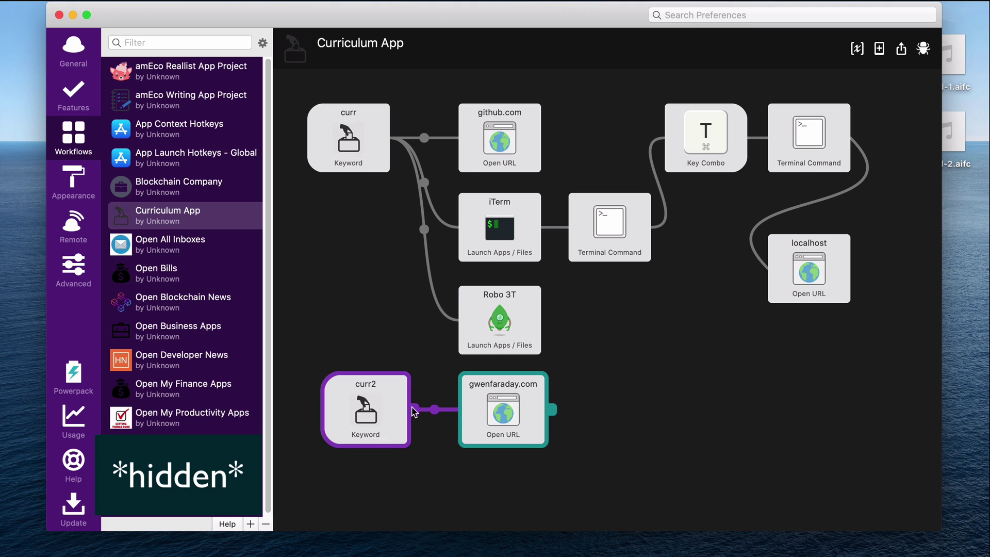
Add a Launch Apps / Files action for Anki after curr2, placed below the website action.
{"action": "right_click", "coordinate": [413, 410]}
{"action": "mouse_move", "coordinate": [440, 427]}
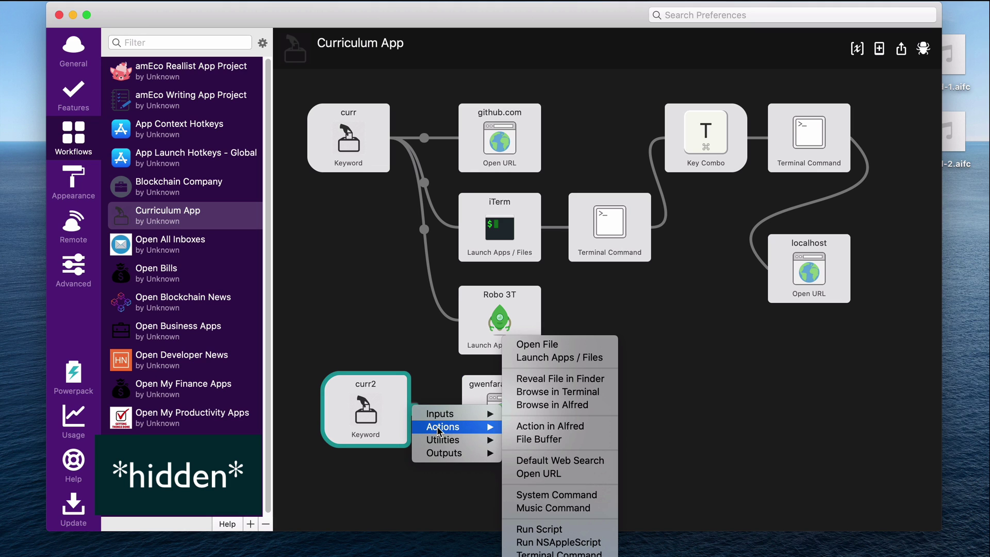
{"action": "left_click", "coordinate": [545, 359]}
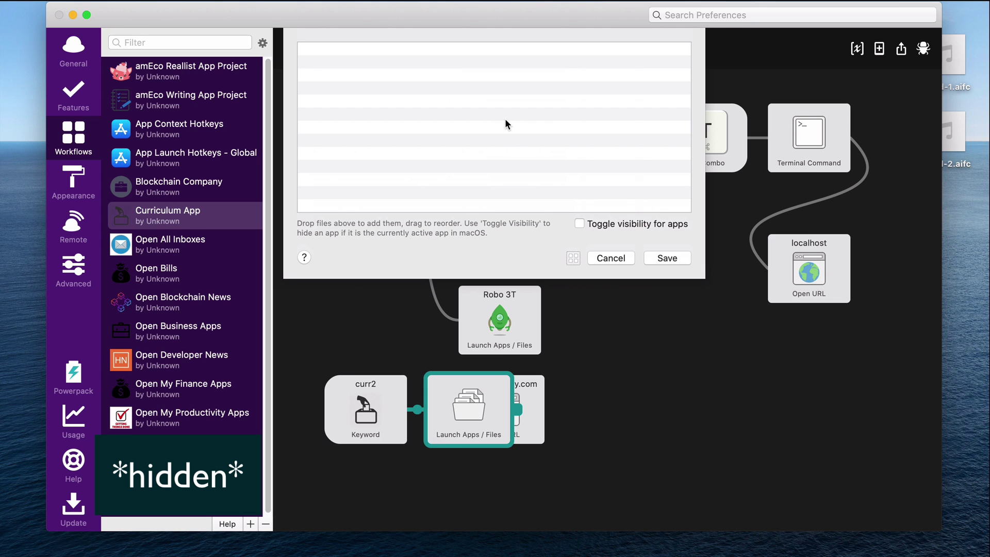
{"action": "key", "text": "super+Tab"}
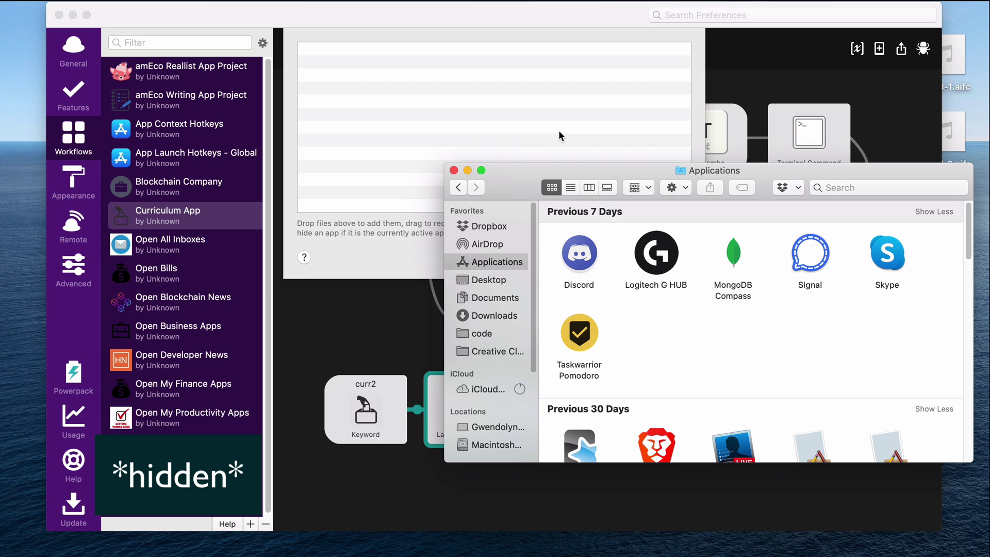
{"action": "scroll", "coordinate": [645, 328], "scroll_direction": "down", "scroll_amount": 3}
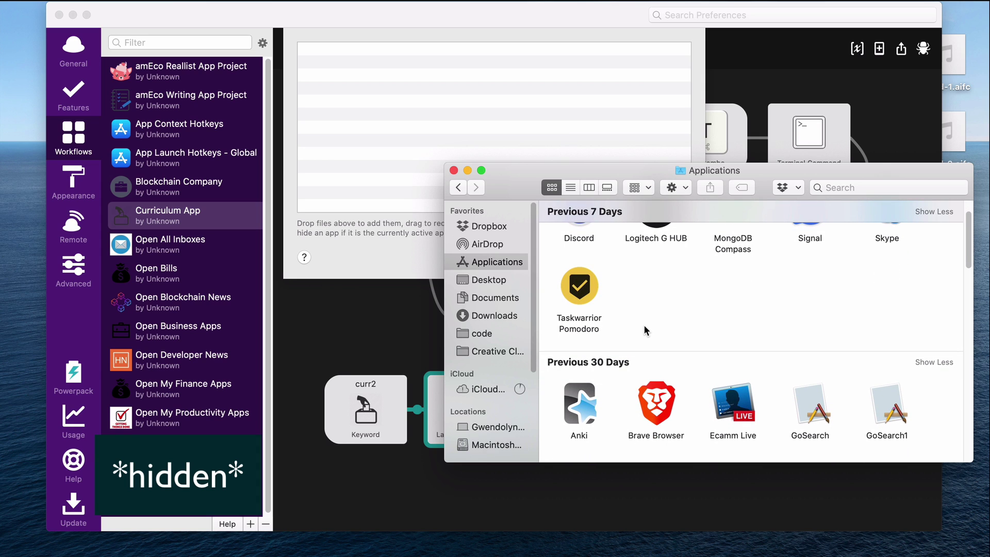
{"action": "left_click_drag", "start_coordinate": [580, 393], "coordinate": [474, 82]}
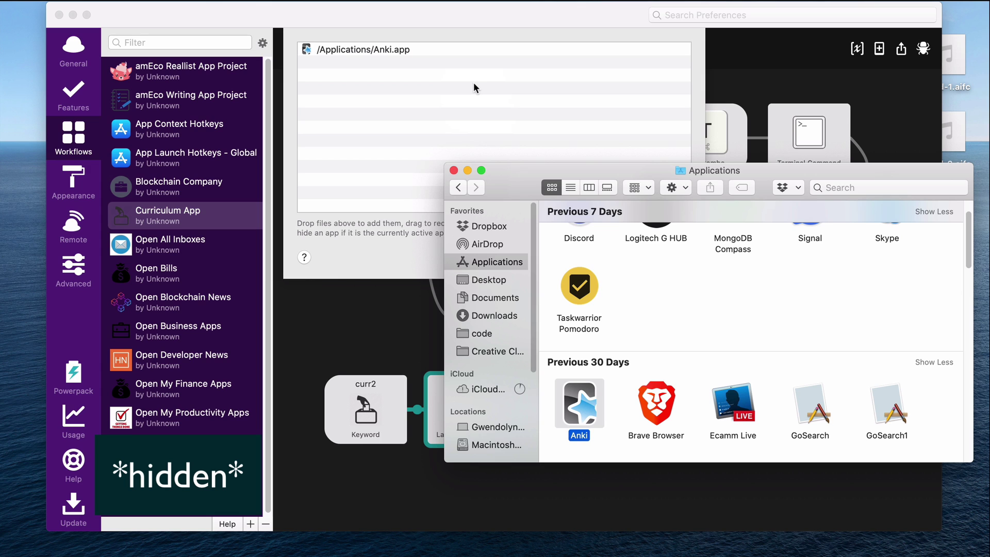
{"action": "left_click", "coordinate": [454, 170]}
{"action": "left_click", "coordinate": [665, 258]}
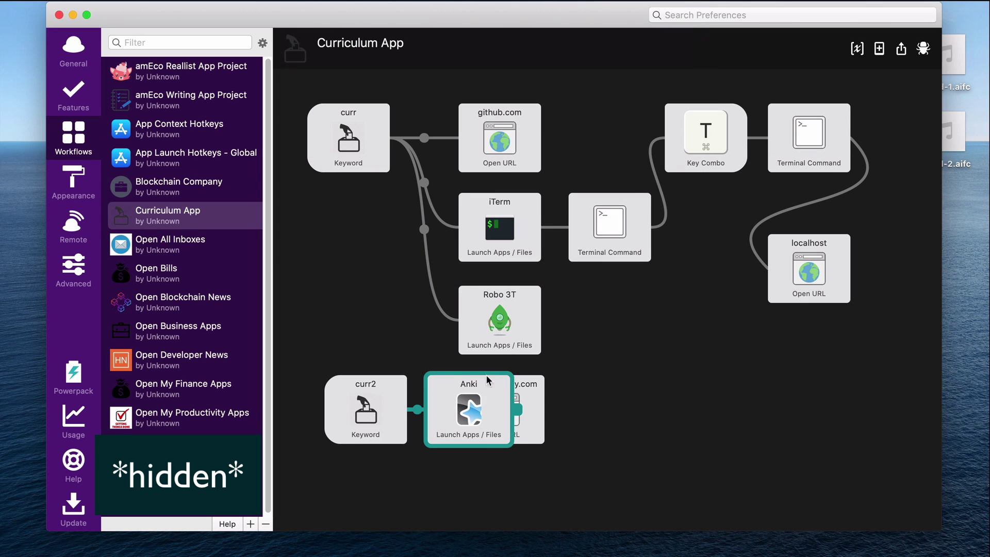
{"action": "left_click_drag", "start_coordinate": [486, 379], "coordinate": [507, 469]}
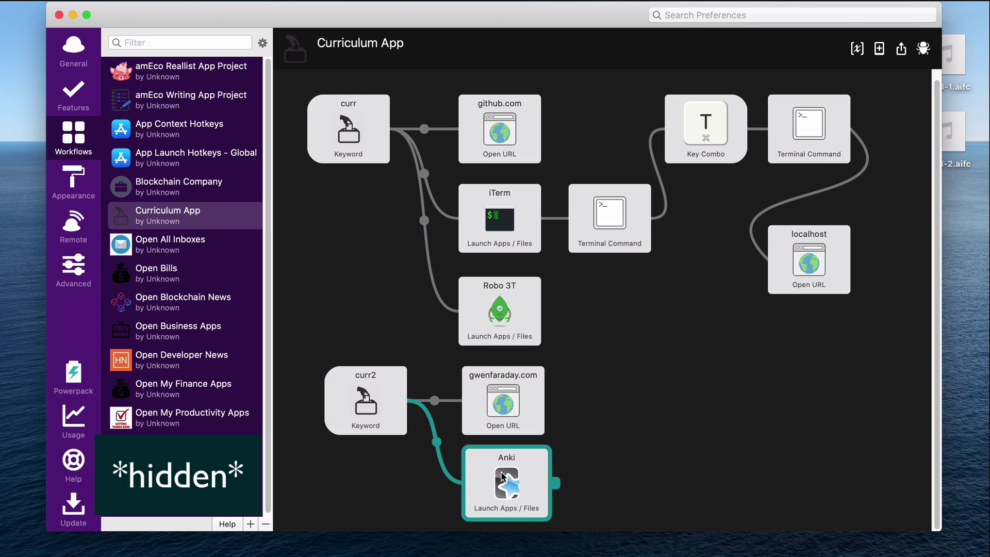
Select the website, curr2 and Anki nodes to check their connections.
{"action": "left_click", "coordinate": [505, 407]}
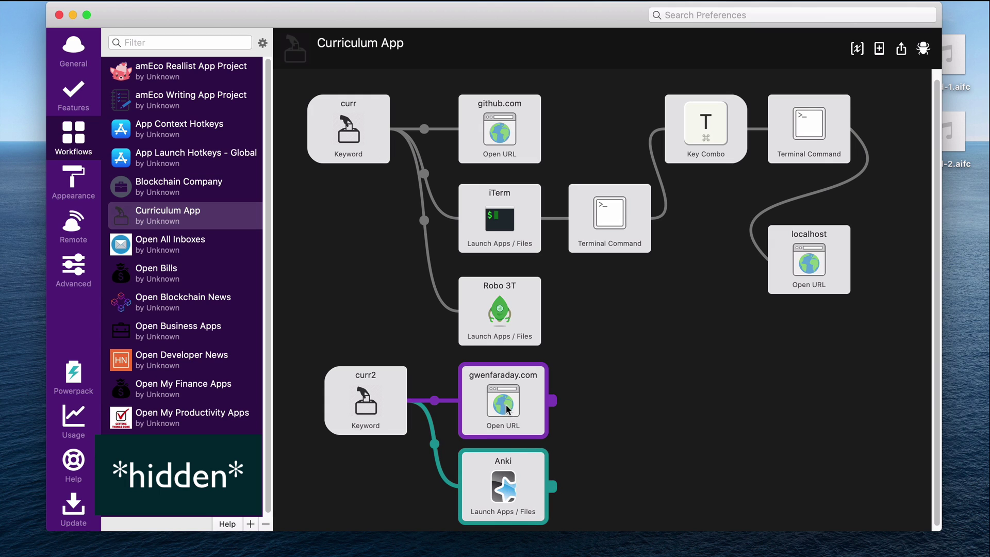
{"action": "left_click", "coordinate": [366, 394]}
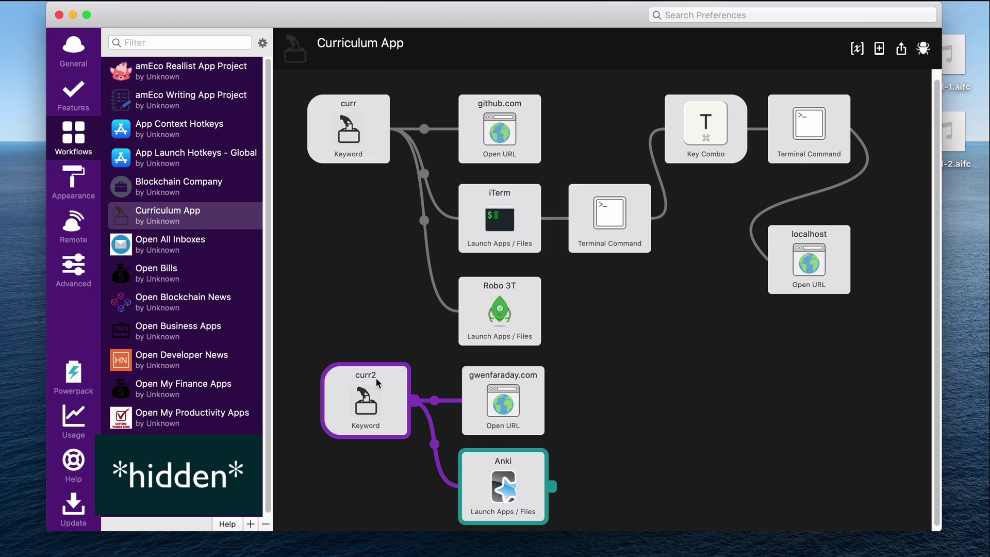
{"action": "left_click", "coordinate": [466, 408]}
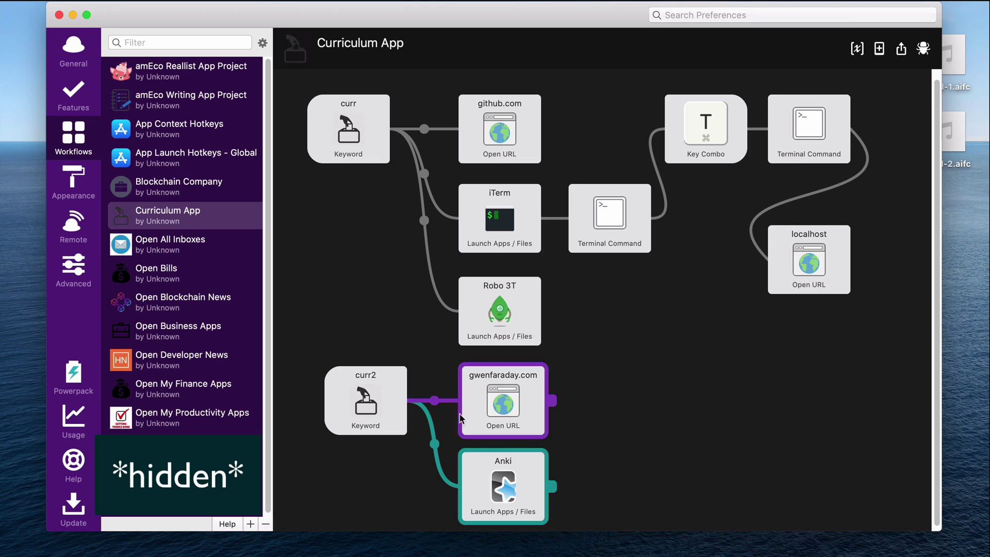
{"action": "left_click", "coordinate": [491, 463]}
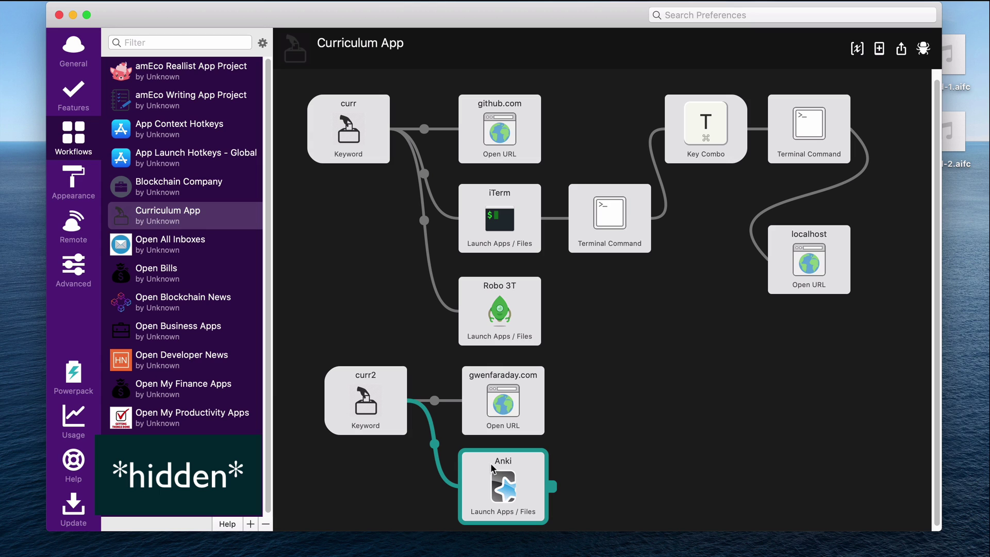
Drag-select the three new workflow nodes together.
{"action": "left_click_drag", "start_coordinate": [516, 527], "coordinate": [315, 362]}
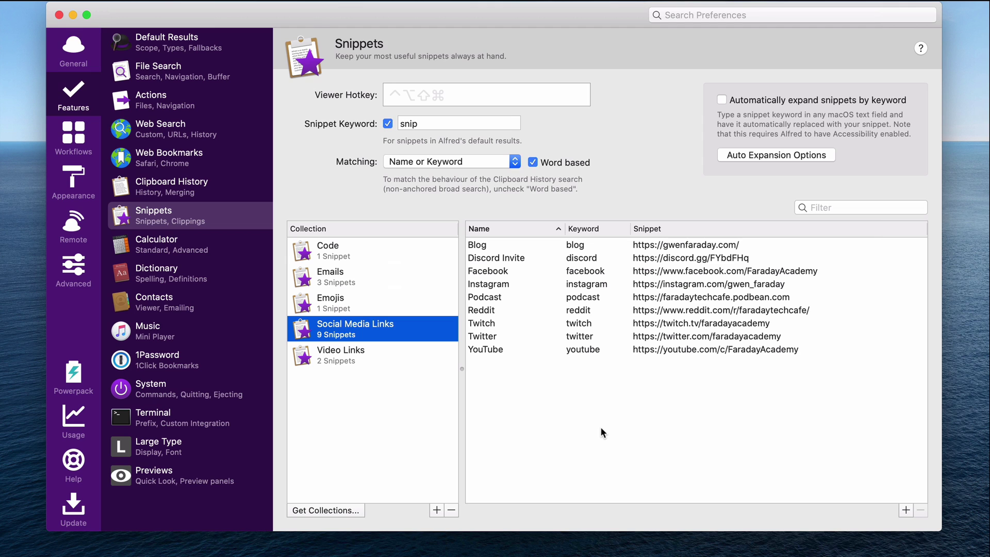
Find the Twitch channel snippet with 'snip twi' and paste it into Firefox's address bar.
{"action": "key", "text": "alt+space"}
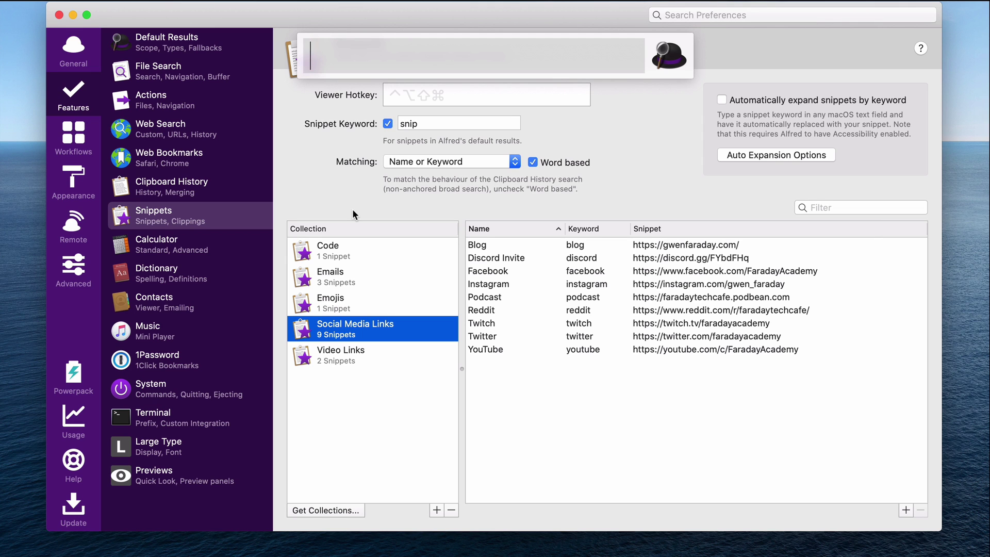
{"action": "type", "text": "snip"}
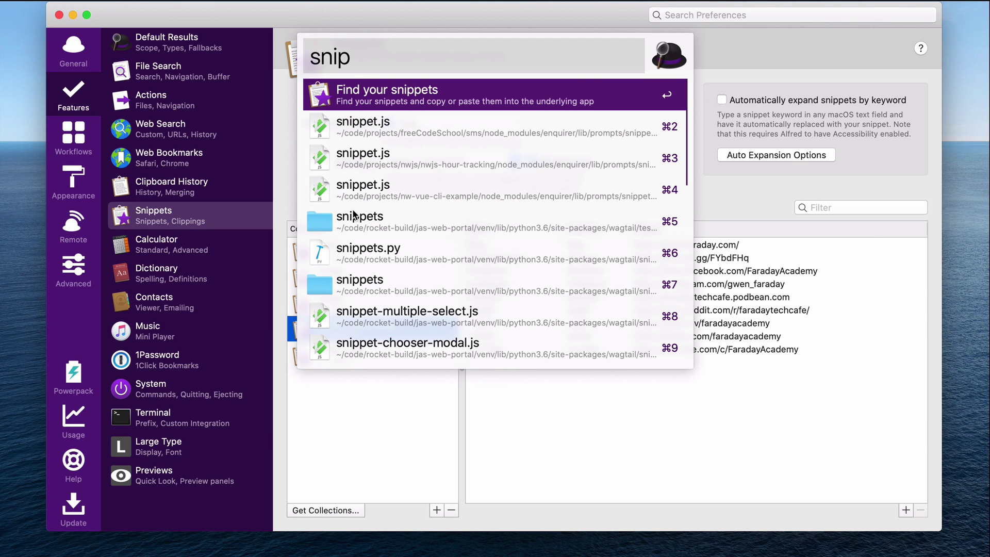
{"action": "type", "text": " twi"}
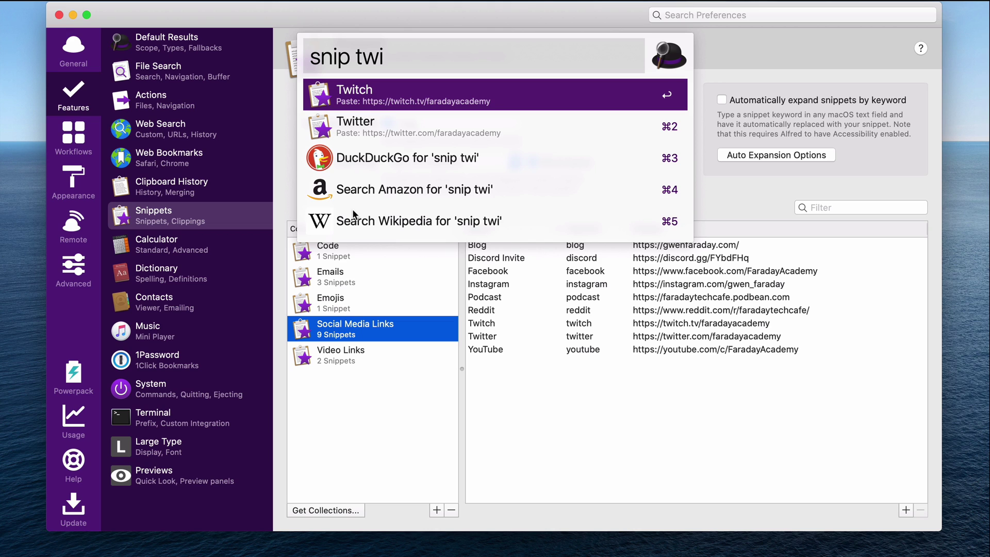
{"action": "key", "text": "Escape"}
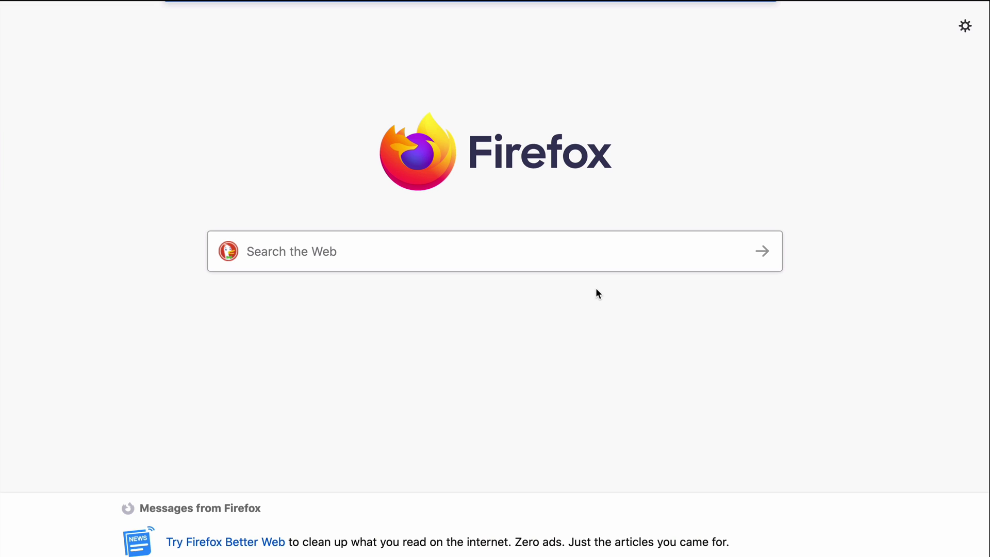
{"action": "type", "text": "https://twitch.tv/faradayacademy"}
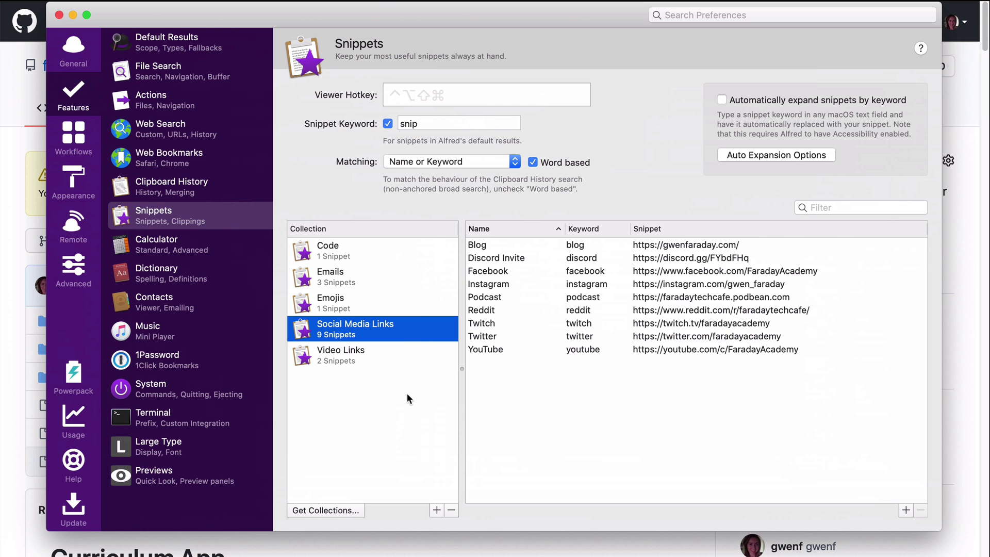
Browse the Video Links and Emojis collections, then paste the Shrug Man ¯\_(ツ)_/¯ snippet via 'snip sh'.
{"action": "left_click", "coordinate": [384, 358]}
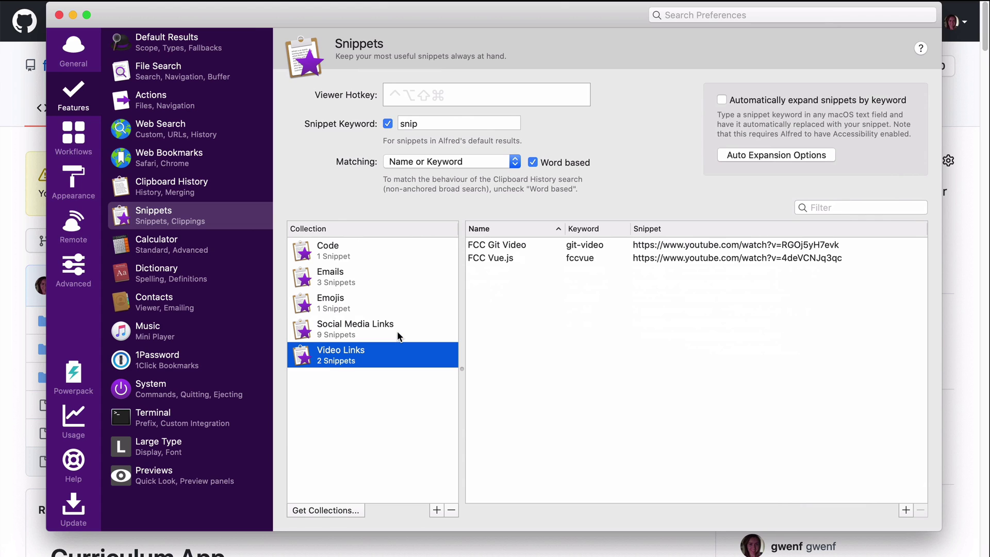
{"action": "left_click", "coordinate": [359, 304]}
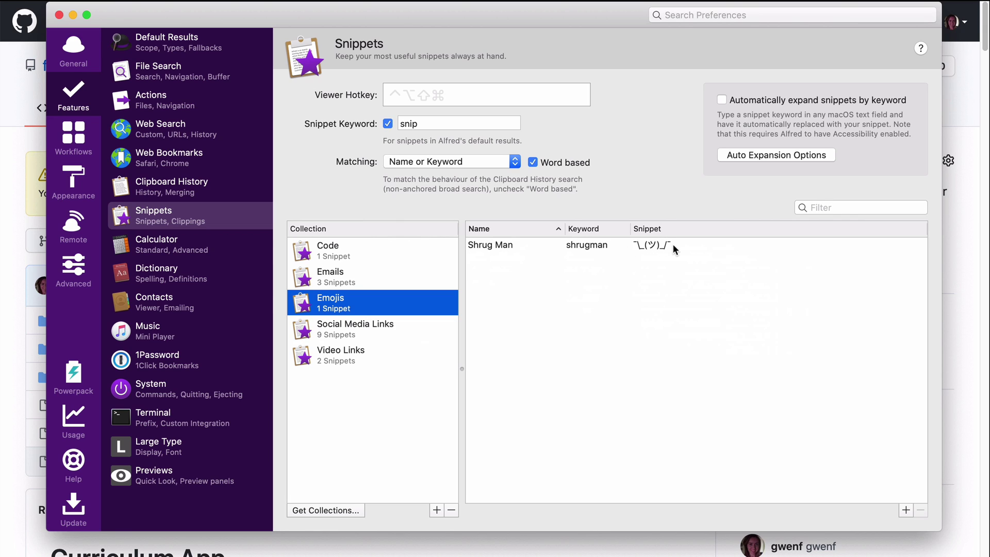
{"action": "key", "text": "alt+space"}
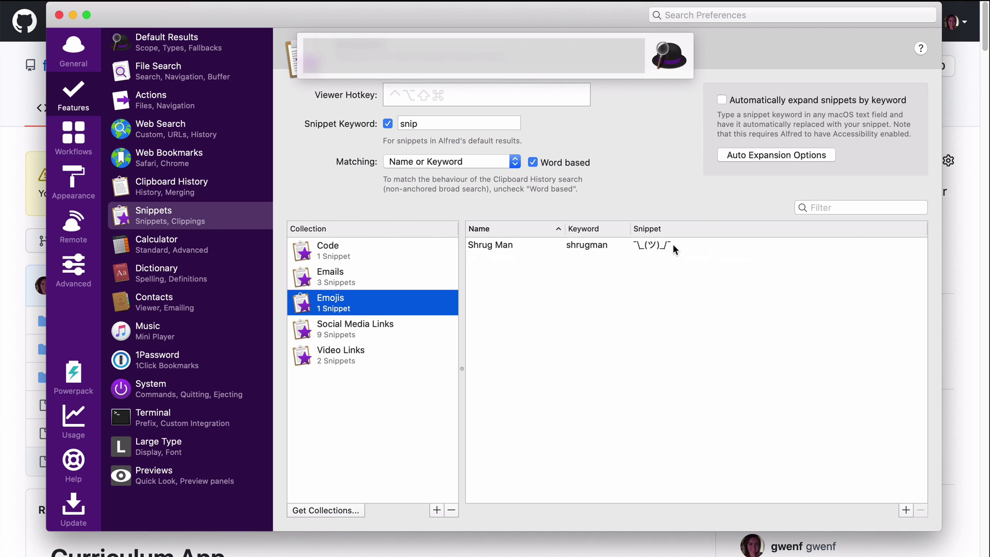
{"action": "type", "text": "snip sh"}
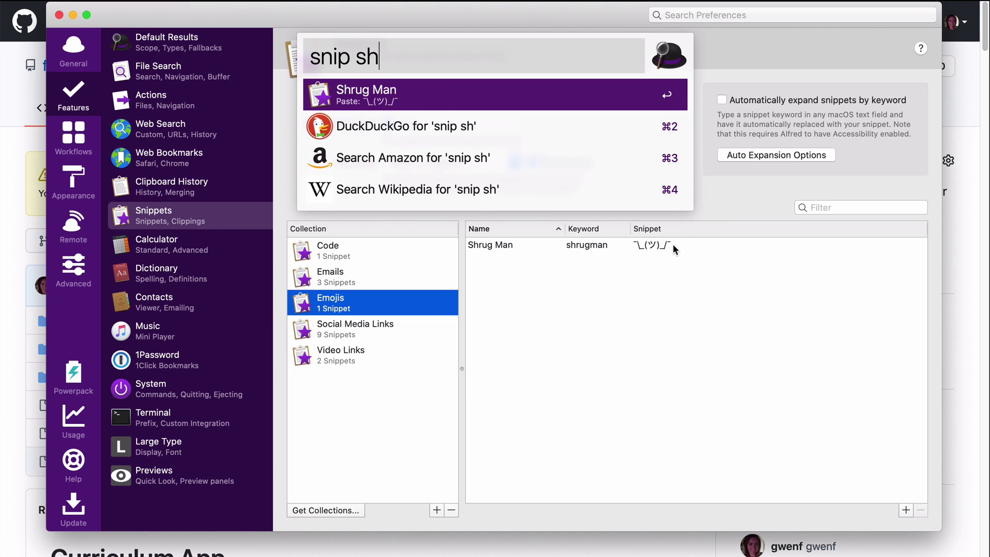
{"action": "key", "text": "Return"}
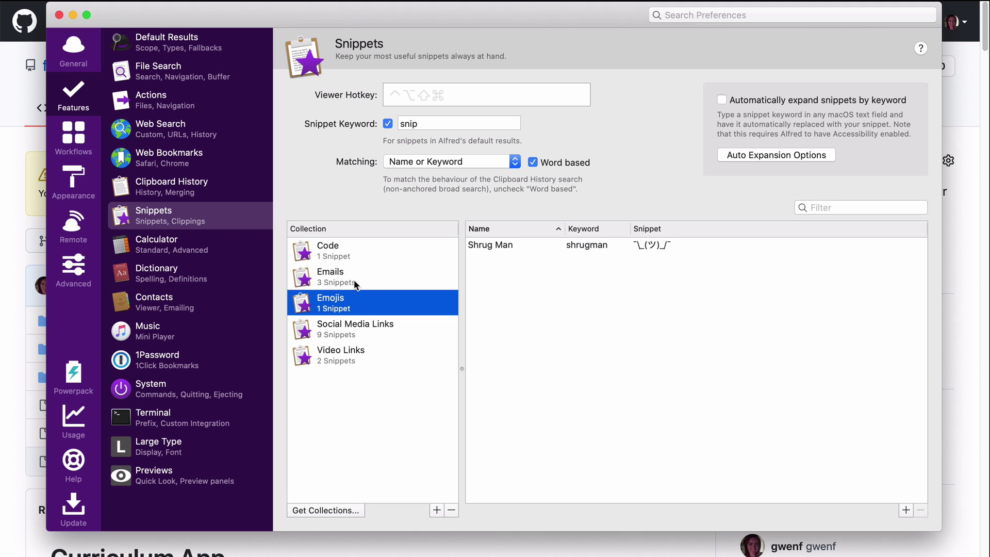
View the Django URLs File snippet in the Code collection, then move up to Clipboard History settings.
{"action": "left_click", "coordinate": [351, 258]}
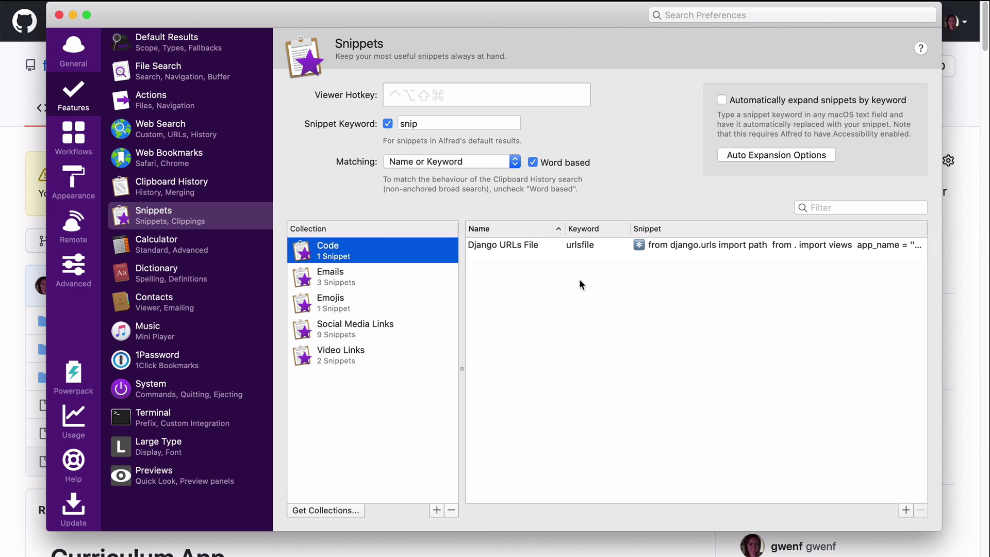
{"action": "key", "text": "Up"}
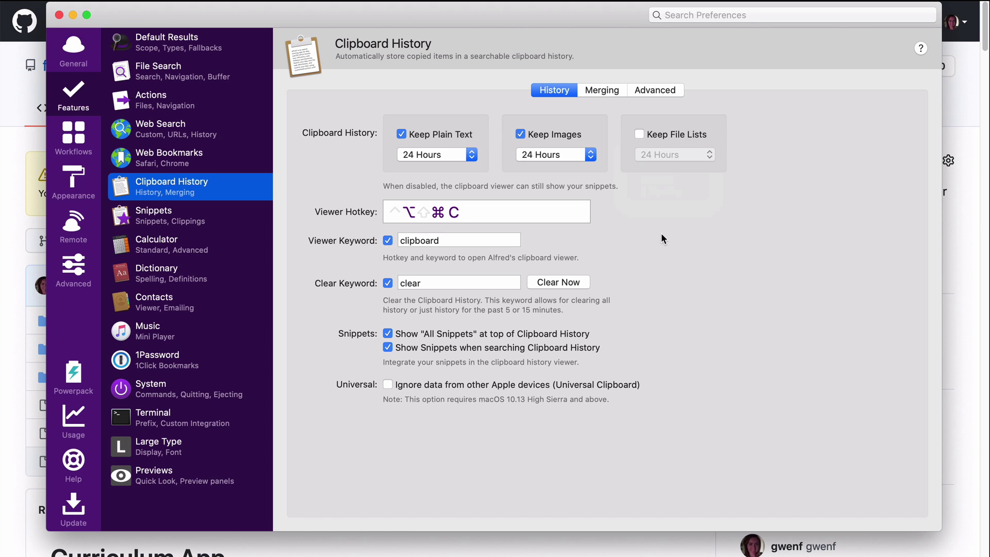
Open the clipboard viewer with 'clip' and step through recent items such as the copied YouTube link.
{"action": "key", "text": "alt+space"}
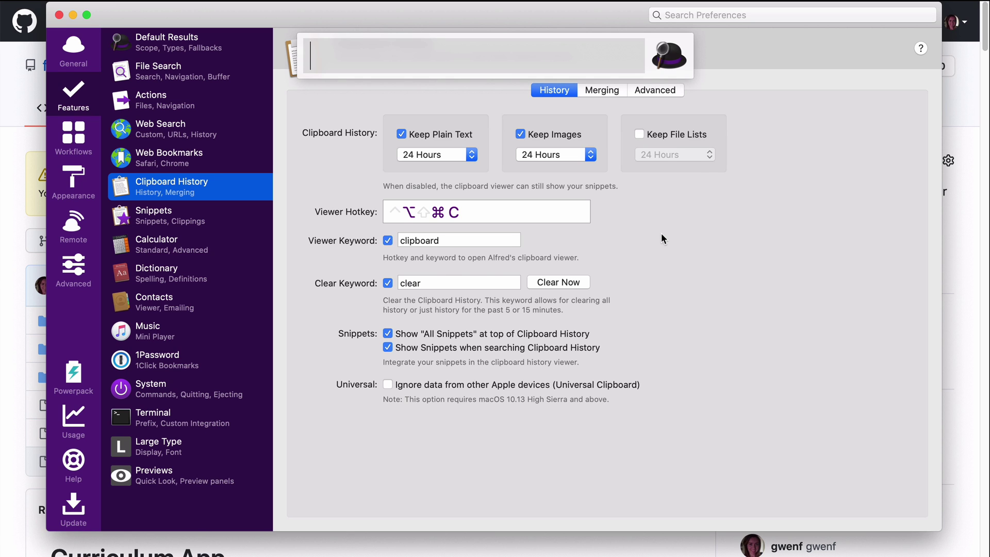
{"action": "type", "text": "clip"}
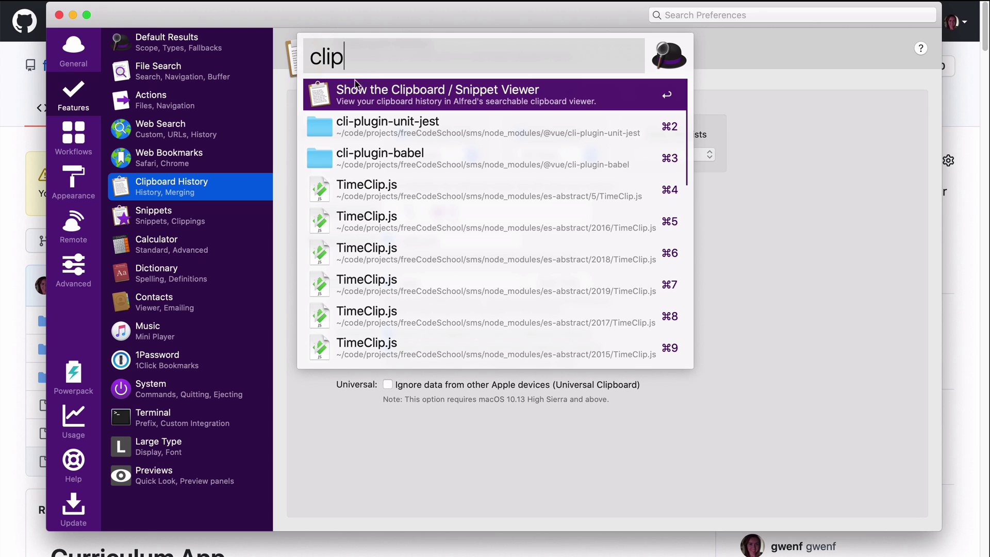
{"action": "left_click", "coordinate": [419, 85]}
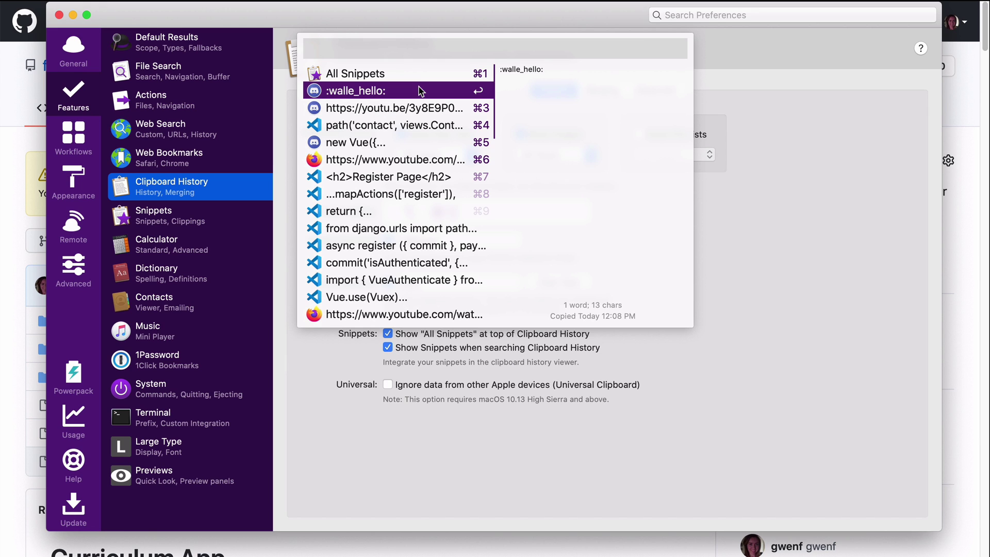
{"action": "key", "text": "Down"}
{"action": "key", "text": "Down"}
{"action": "key", "text": "Down"}
{"action": "key", "text": "Down"}
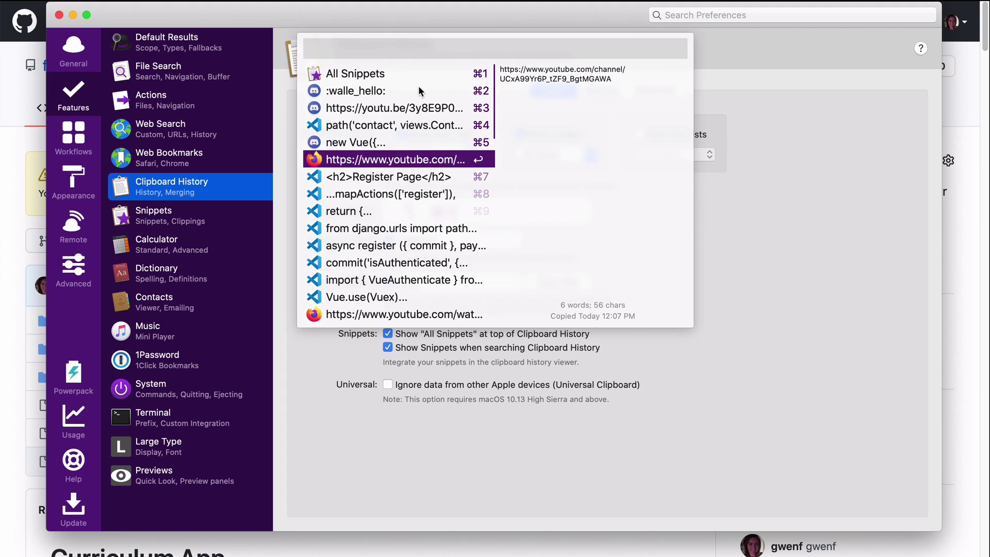
{"action": "key", "text": "Up"}
{"action": "key", "text": "Up"}
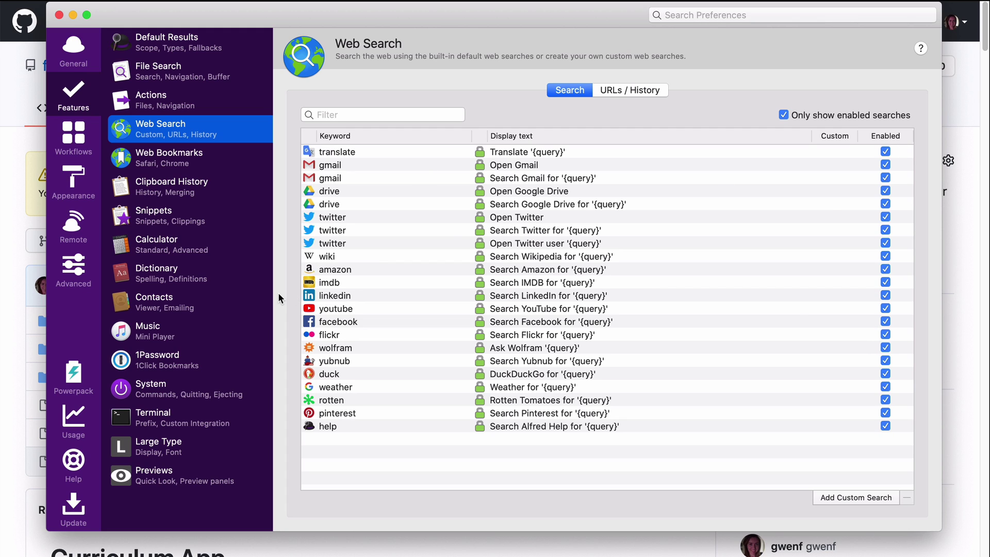
Select the DuckDuckGo 'duck' web search entry, leaving its keyword unchanged.
{"action": "left_click", "coordinate": [330, 374]}
{"action": "left_click", "coordinate": [332, 372]}
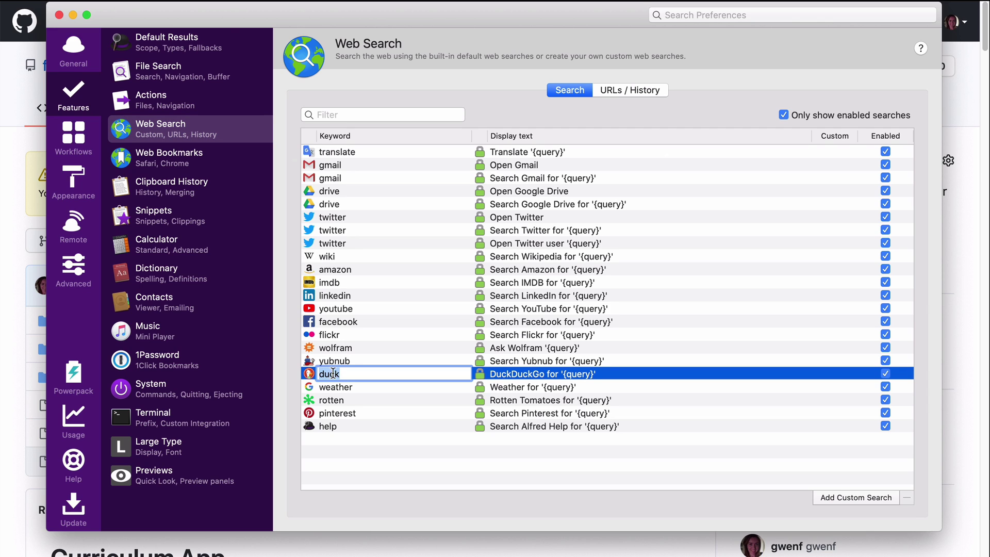
{"action": "left_click", "coordinate": [500, 374]}
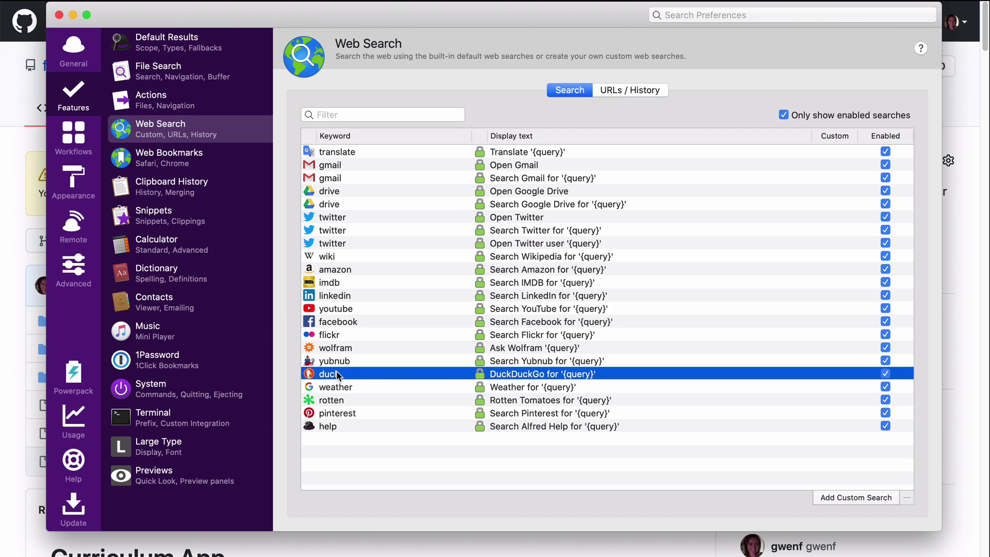
Search DuckDuckGo for javascript by running 'duck javascript' in Alfred.
{"action": "key", "text": "alt+space"}
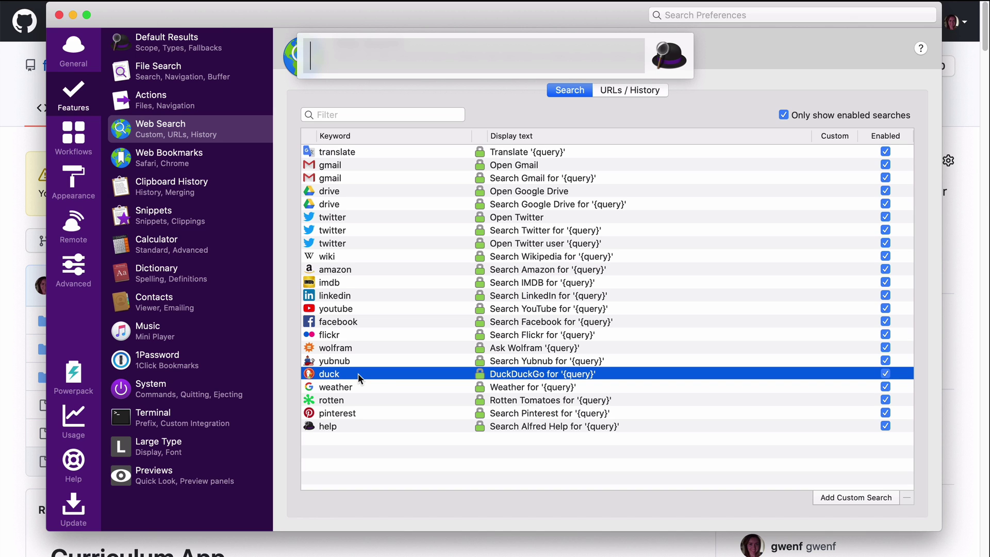
{"action": "type", "text": "duck"}
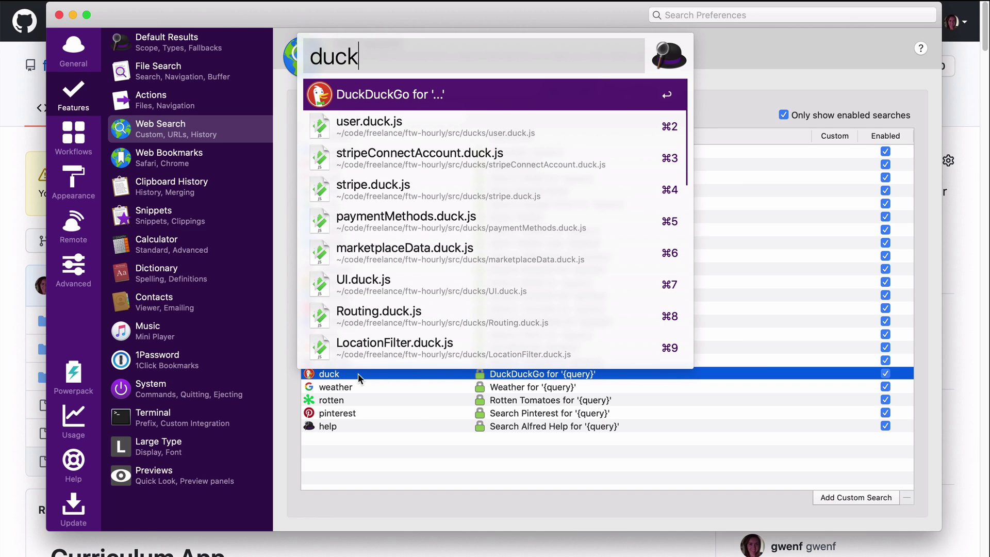
{"action": "type", "text": " javascript"}
{"action": "key", "text": "Return"}
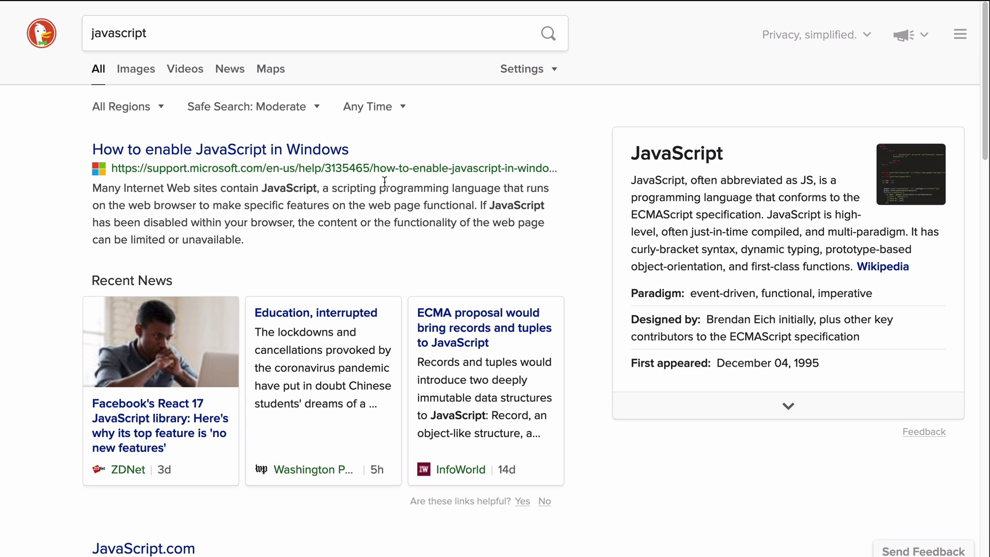
Enter 'youtube python flask' in Alfred to bring up the Search YouTube entry.
{"action": "key", "text": "alt+space"}
{"action": "type", "text": "you"}
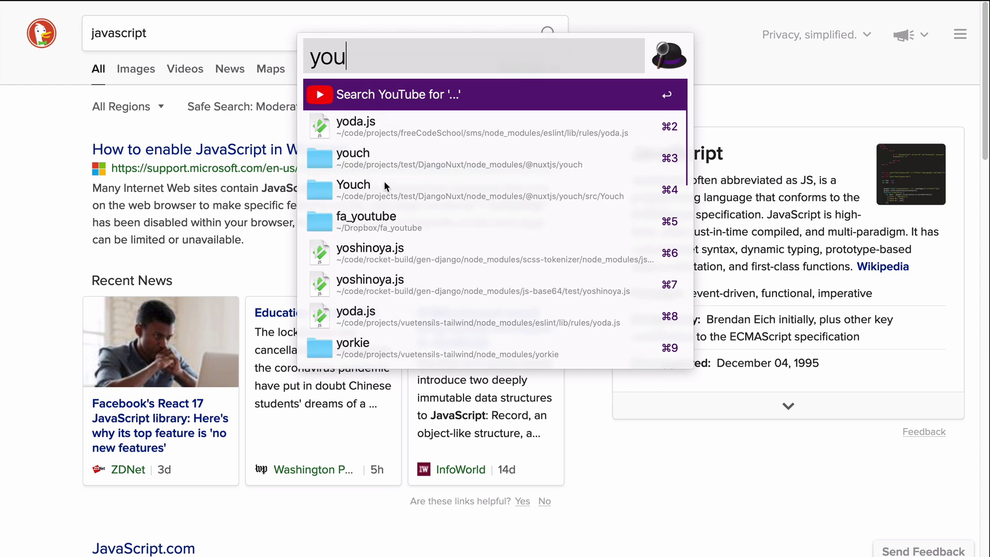
{"action": "type", "text": "tube python"}
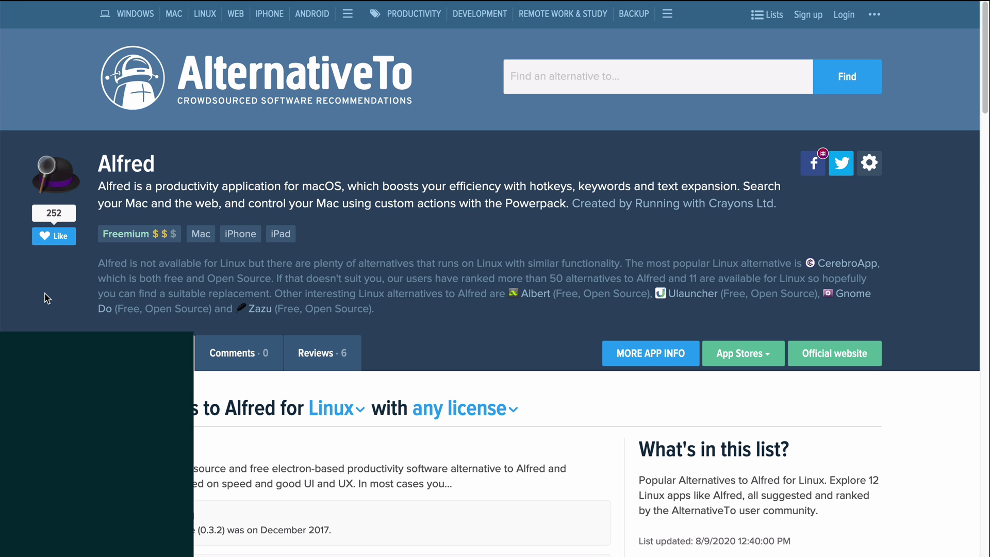
Scroll through the Alfred alternatives, then back at the top, scroll the Windows list (Wox, Listary, Keypirinha).
{"action": "scroll", "coordinate": [44, 293], "scroll_direction": "down", "scroll_amount": 3}
{"action": "scroll", "coordinate": [44, 292], "scroll_direction": "down", "scroll_amount": 3}
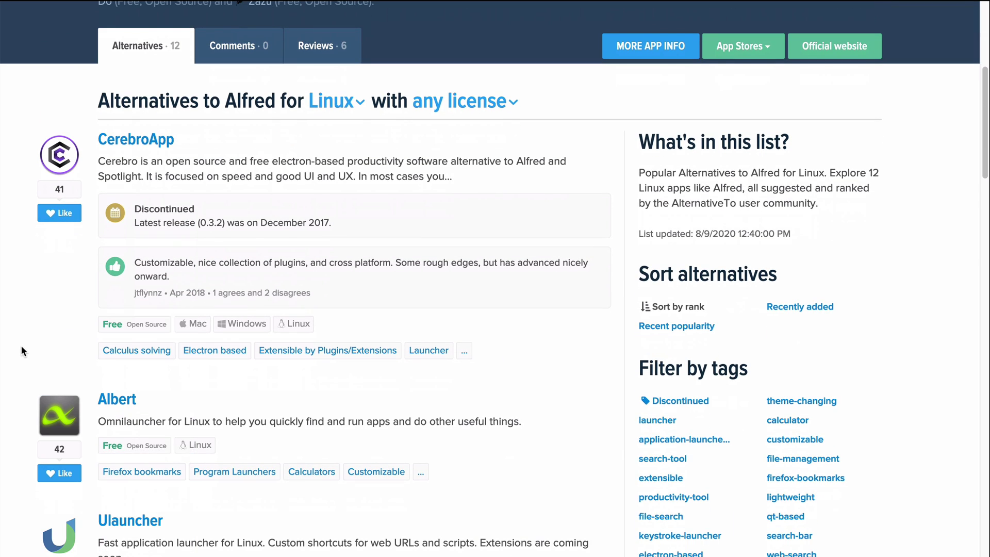
{"action": "scroll", "coordinate": [22, 351], "scroll_direction": "down", "scroll_amount": 5}
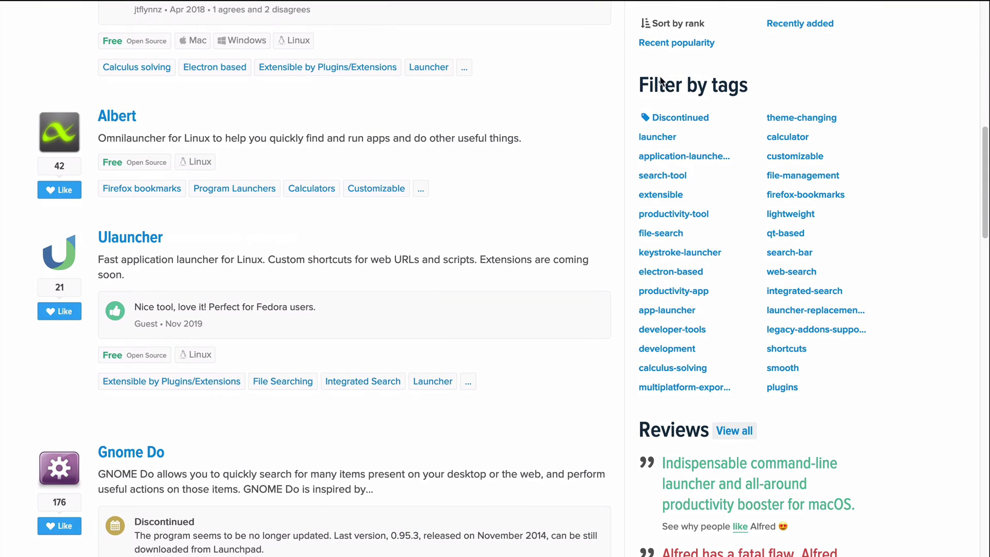
{"action": "key", "text": "Home"}
{"action": "scroll", "coordinate": [312, 419], "scroll_direction": "down", "scroll_amount": 6}
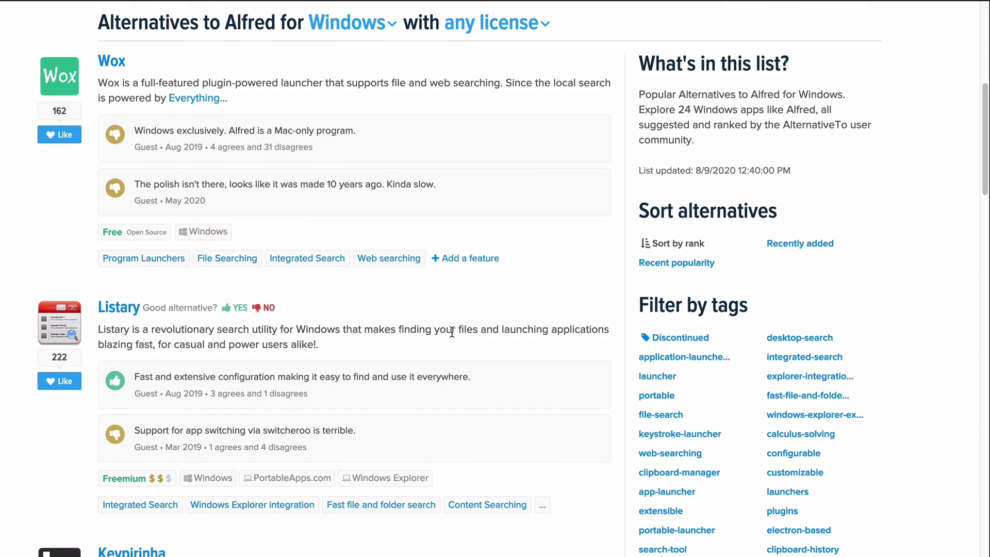
{"action": "scroll", "coordinate": [452, 332], "scroll_direction": "down", "scroll_amount": 7}
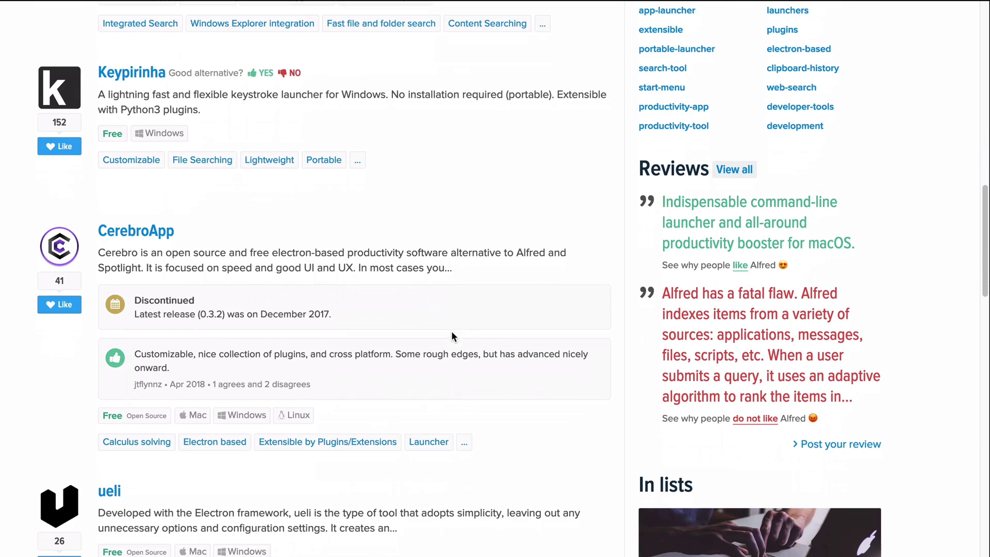
{"action": "scroll", "coordinate": [451, 336], "scroll_direction": "down", "scroll_amount": 1}
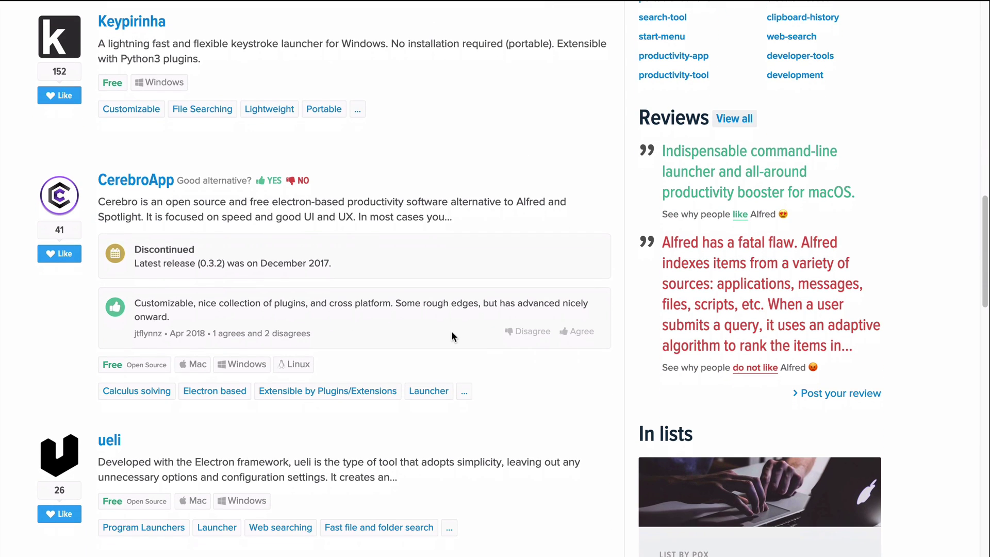